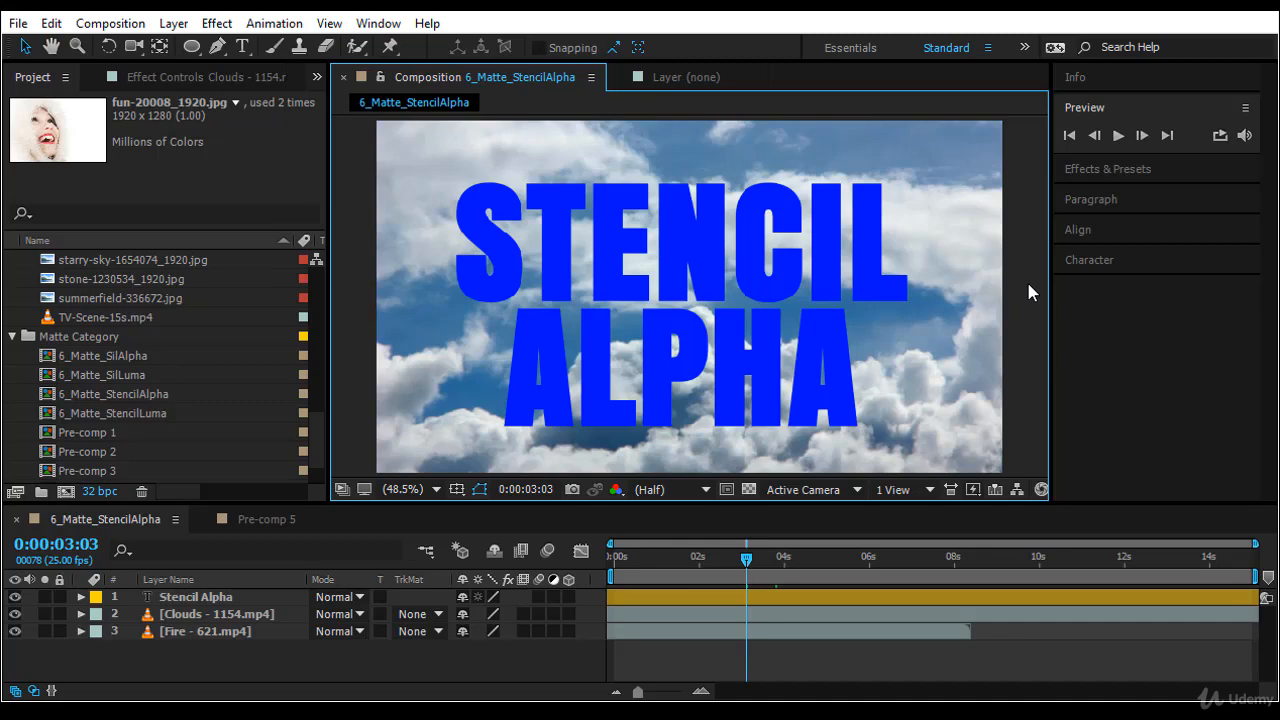
pyautogui.click(358, 597)
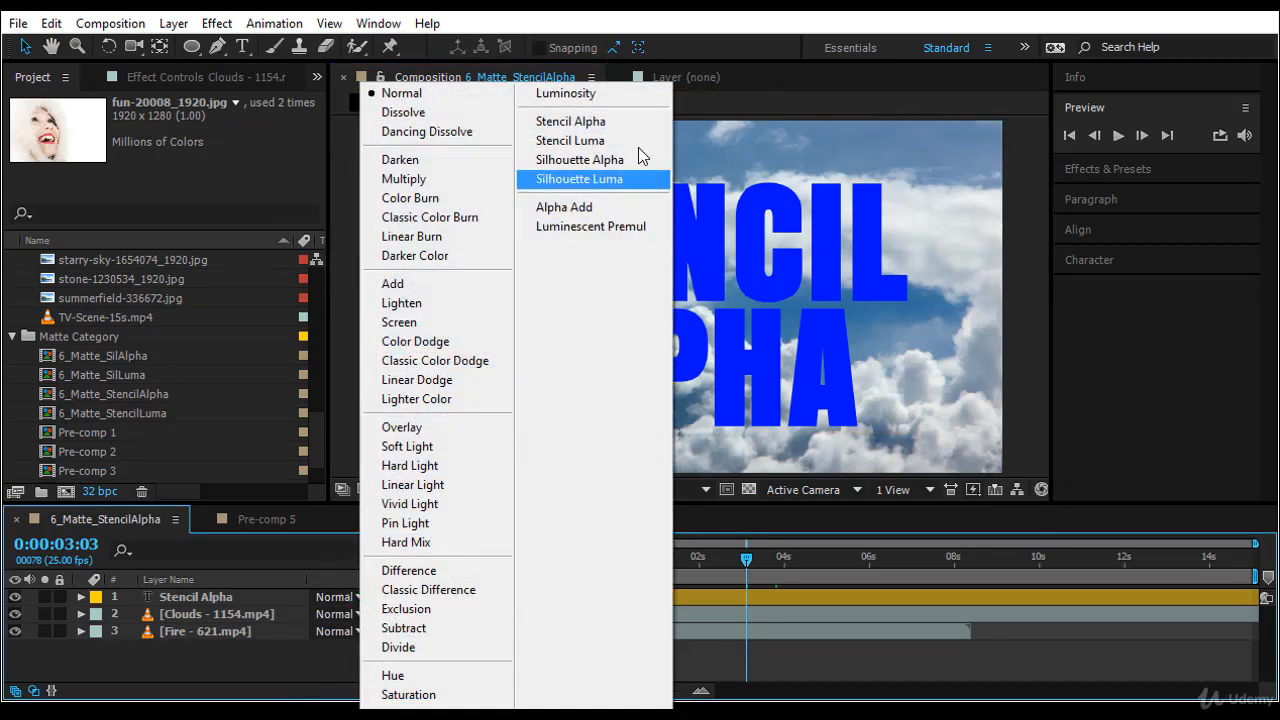
pyautogui.click(1025, 292)
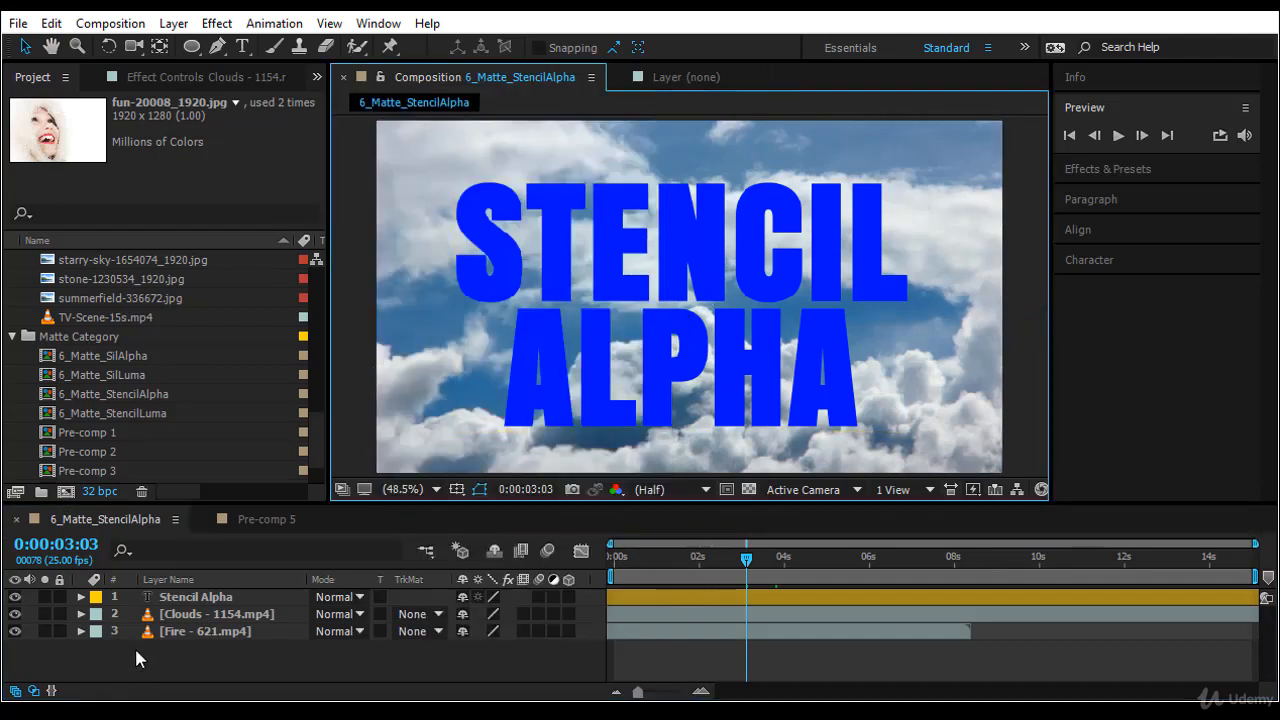
# Temporarily hide the Stencil Alpha and Clouds layers in turn to view each layer beneath, and restore the full stack's visibility.
pyautogui.click(180, 597)
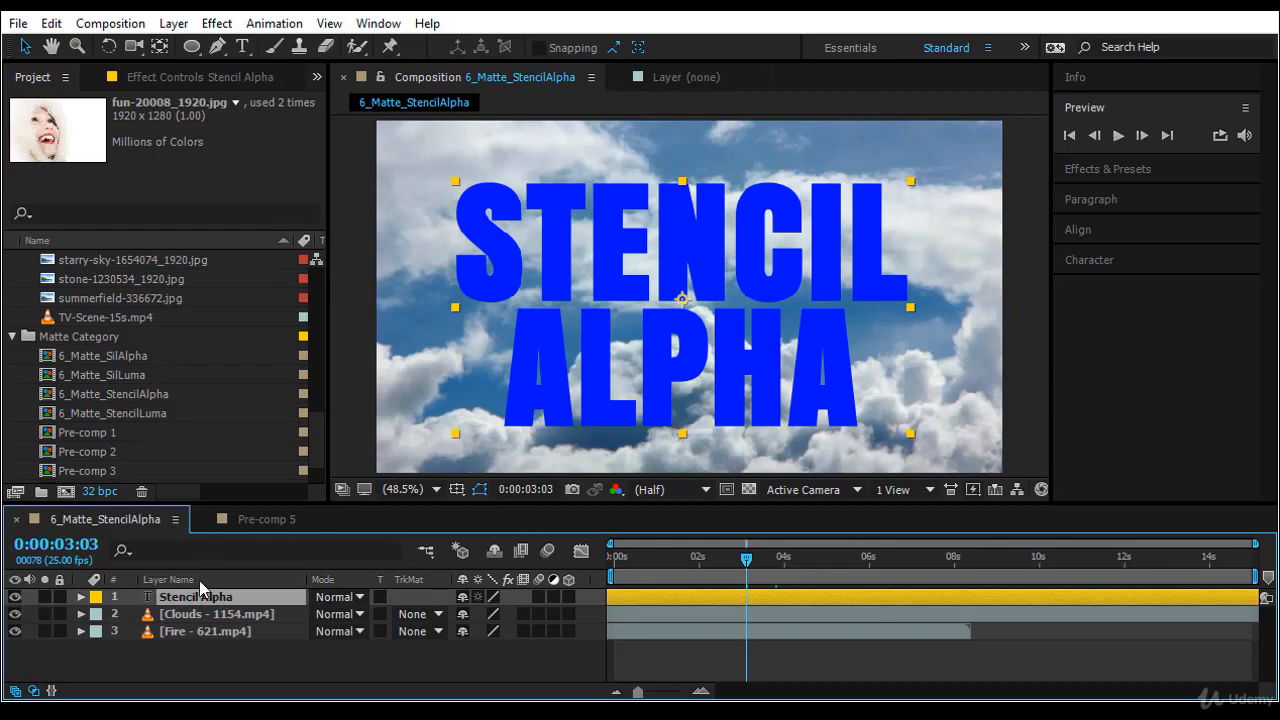
pyautogui.click(14, 597)
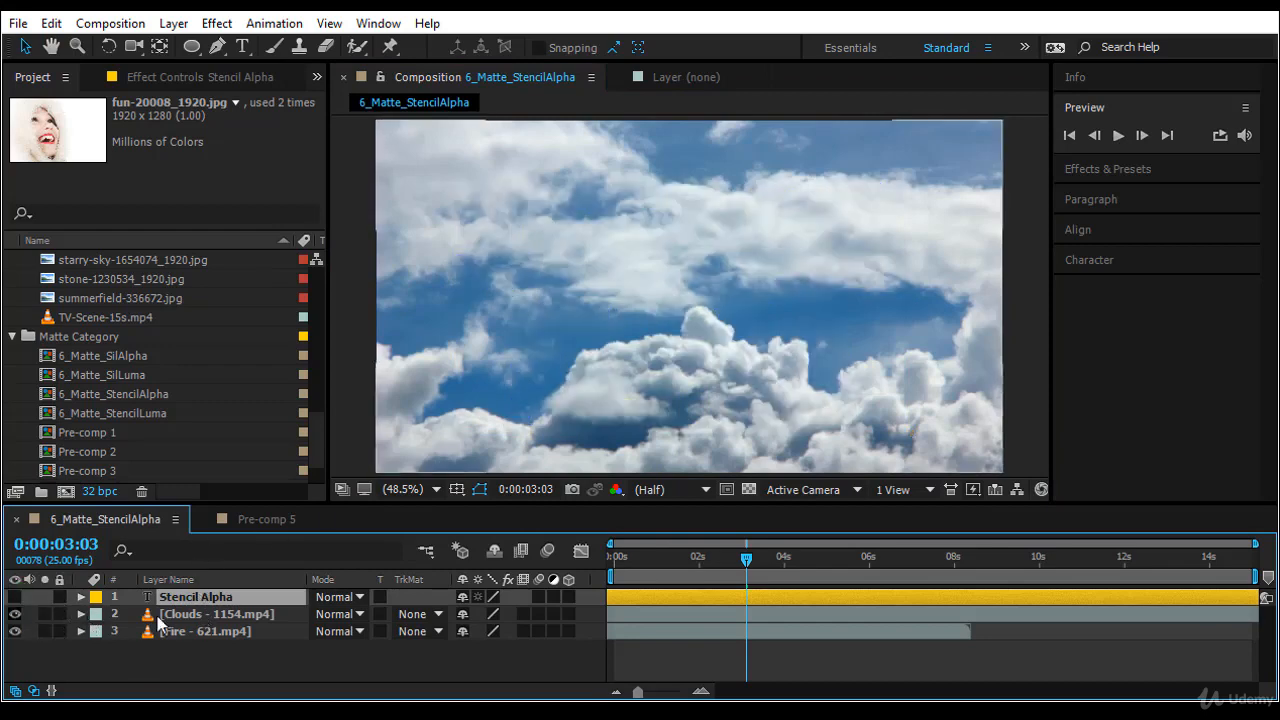
pyautogui.click(240, 614)
pyautogui.click(14, 614)
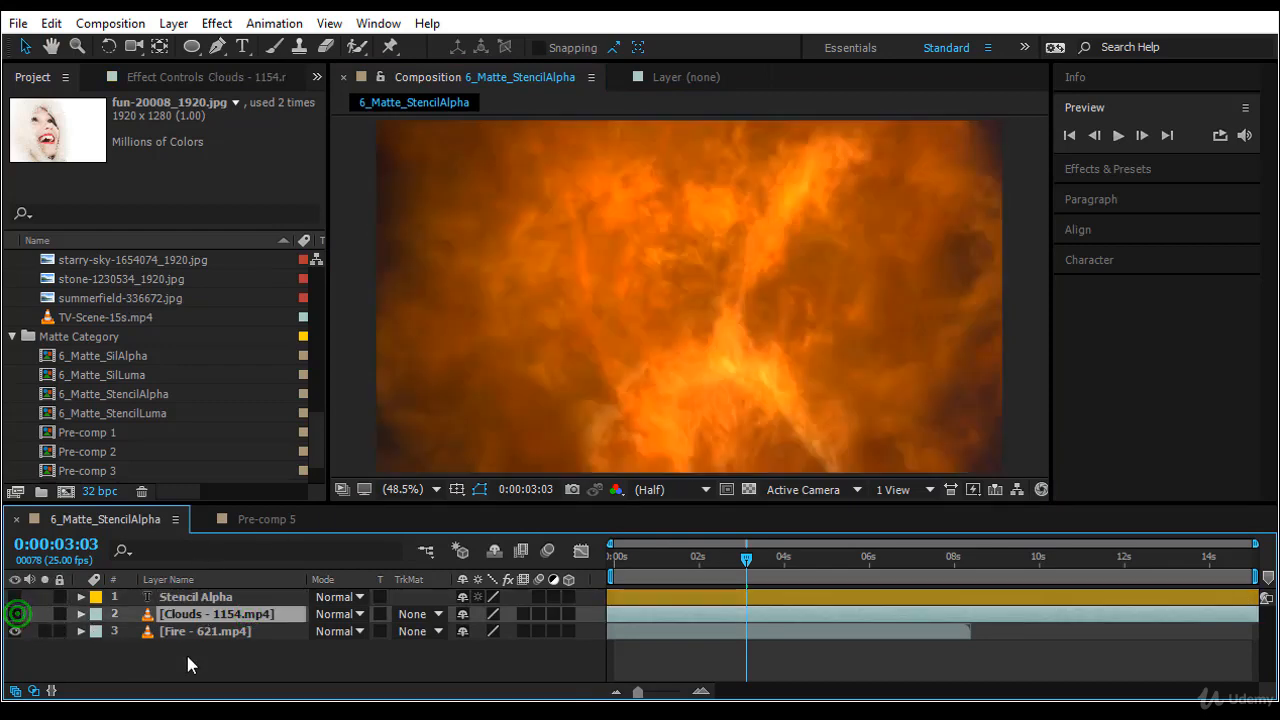
pyautogui.click(199, 631)
pyautogui.keyDown('alt'); pyautogui.click(14, 631); pyautogui.keyUp('alt')
pyautogui.click(229, 661)
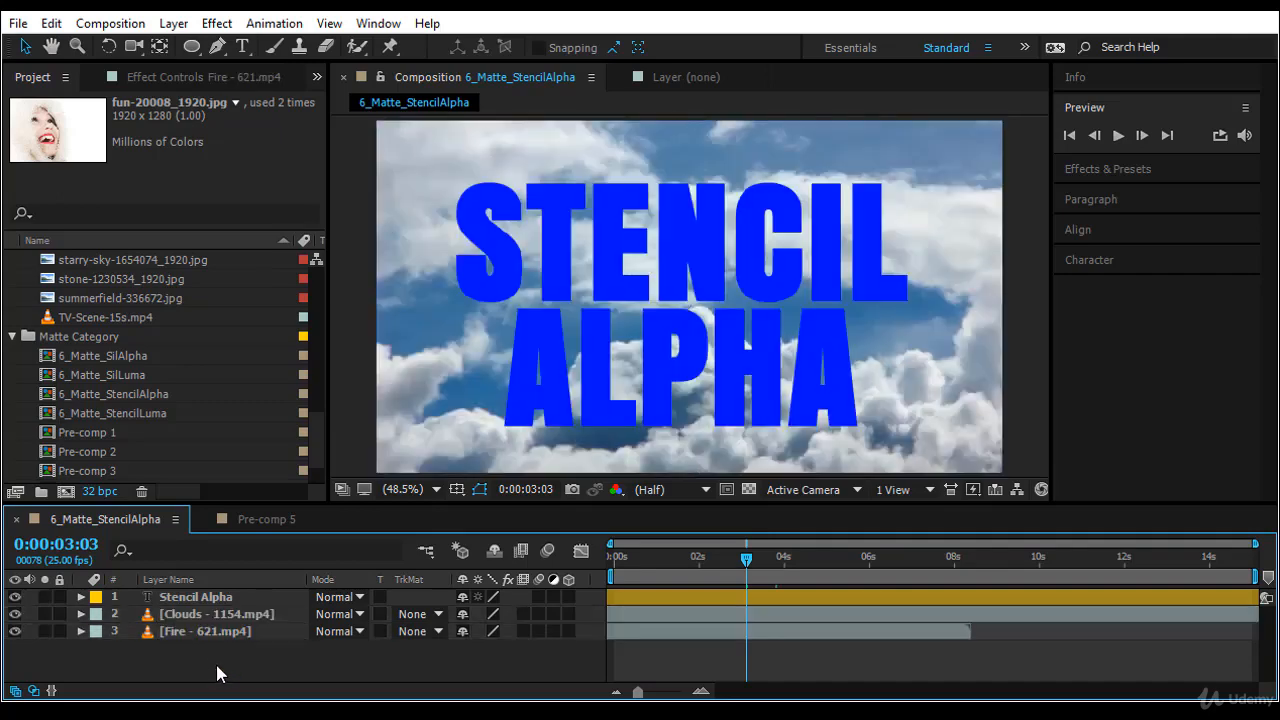
# Set the blending mode of the Clouds - 1154.mp4 layer to Multiply.
pyautogui.click(214, 612)
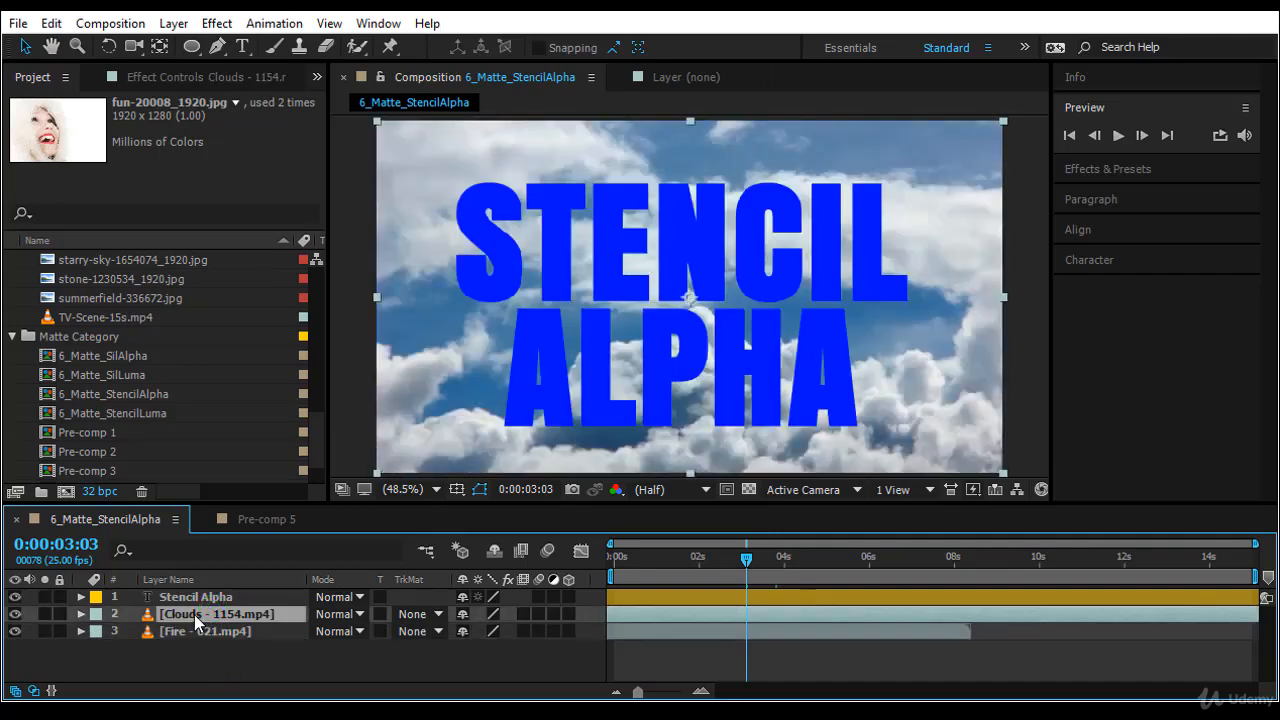
pyautogui.click(359, 614)
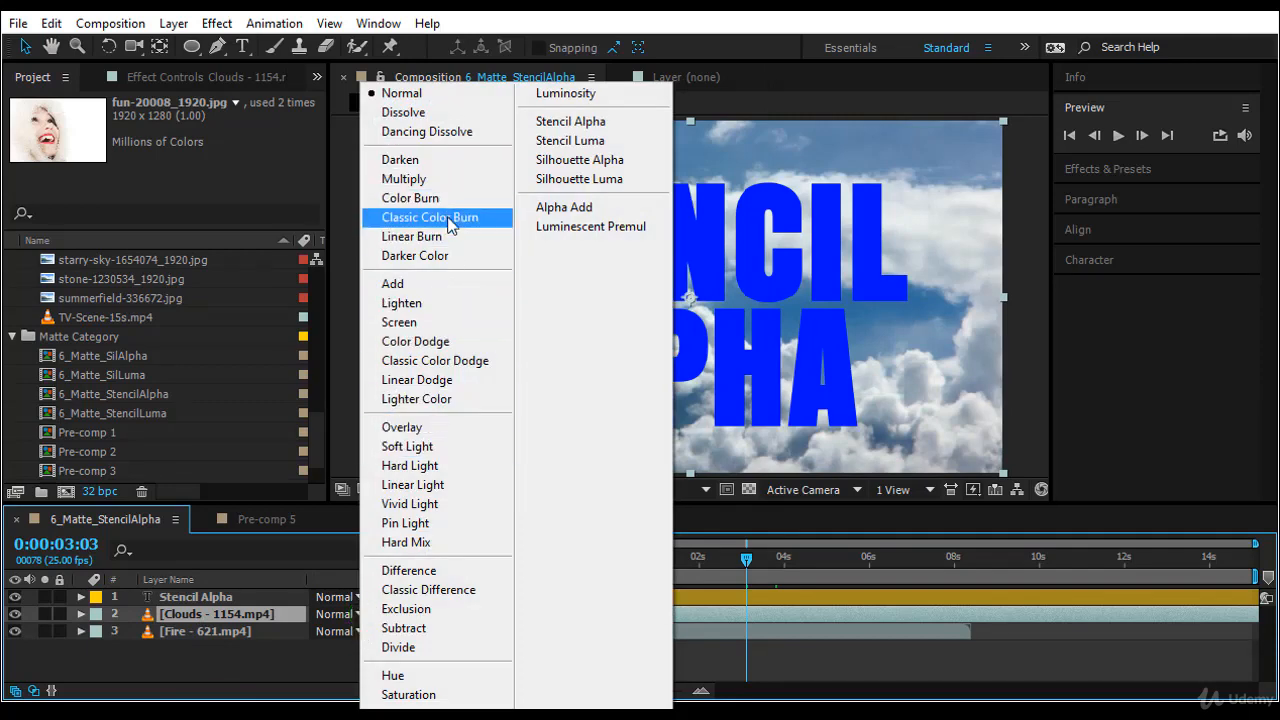
pyautogui.click(447, 180)
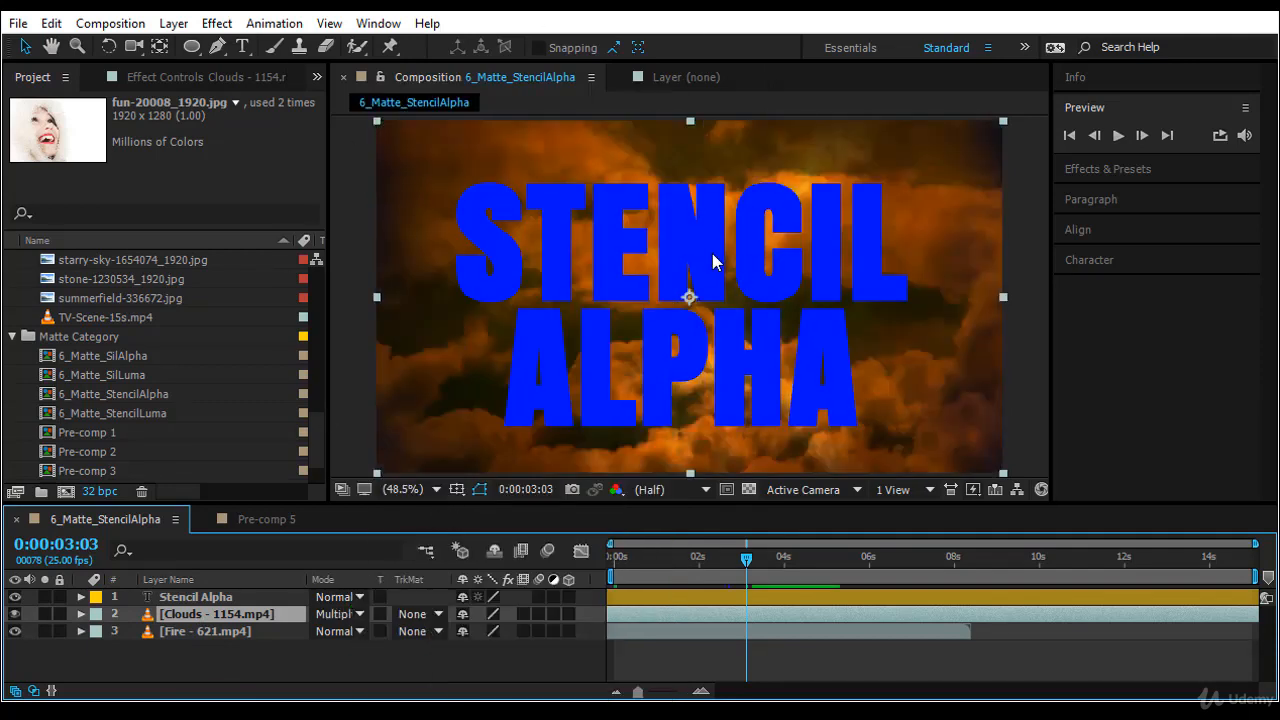
pyautogui.click(280, 674)
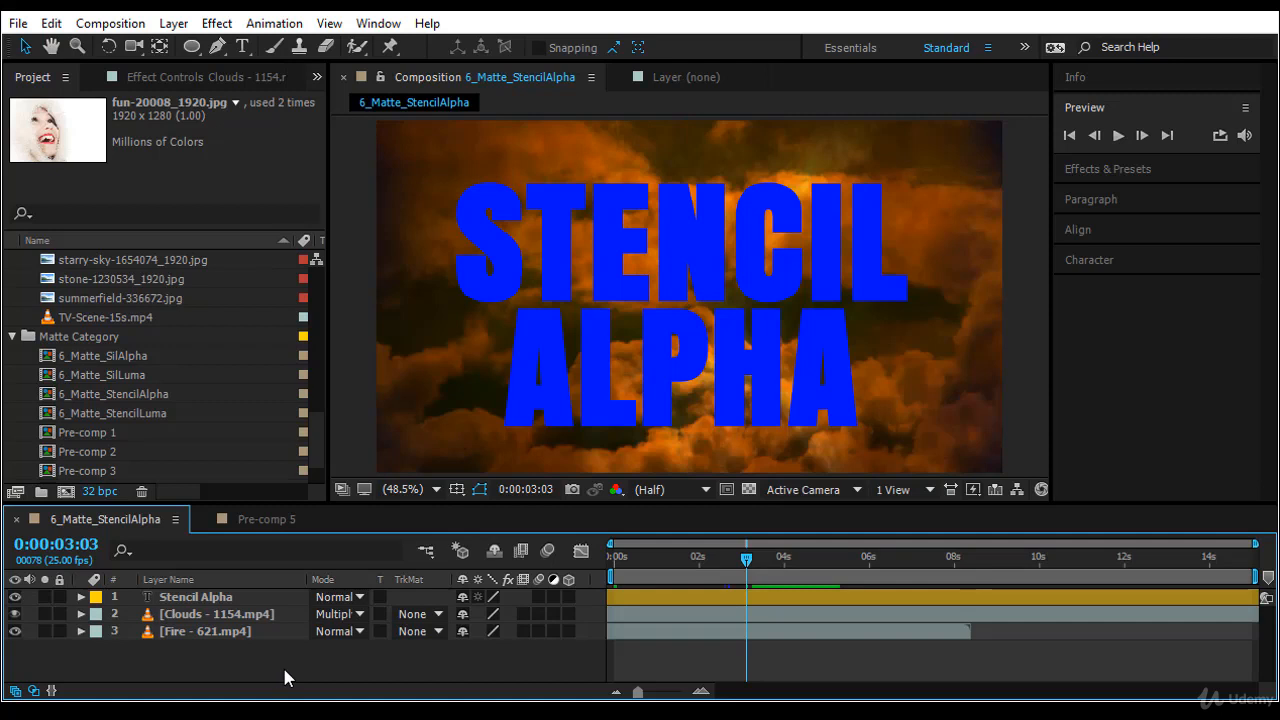
# Try an Alpha Matte on the Clouds layer using the Stencil Alpha text, and check which layers it affects.
pyautogui.click(246, 634)
pyautogui.keyDown('shift'); pyautogui.click(255, 612); pyautogui.keyUp('shift')
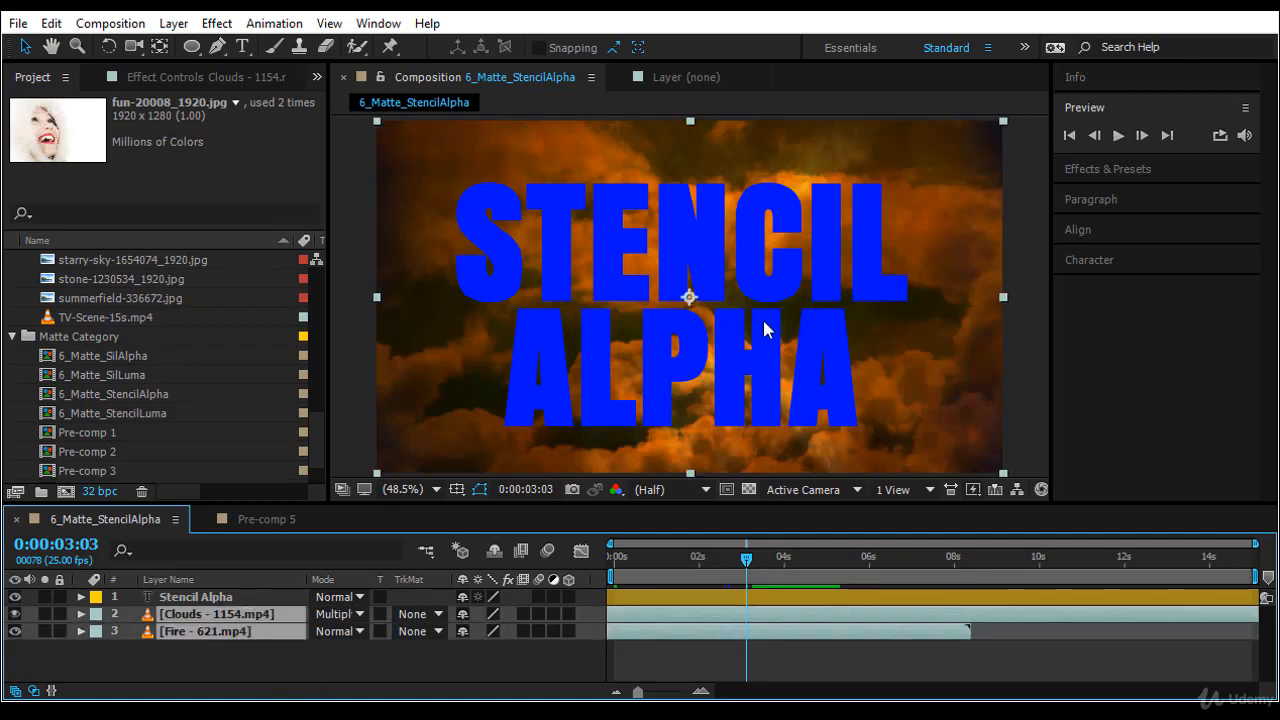
pyautogui.click(418, 655)
pyautogui.click(438, 612)
pyautogui.click(501, 525)
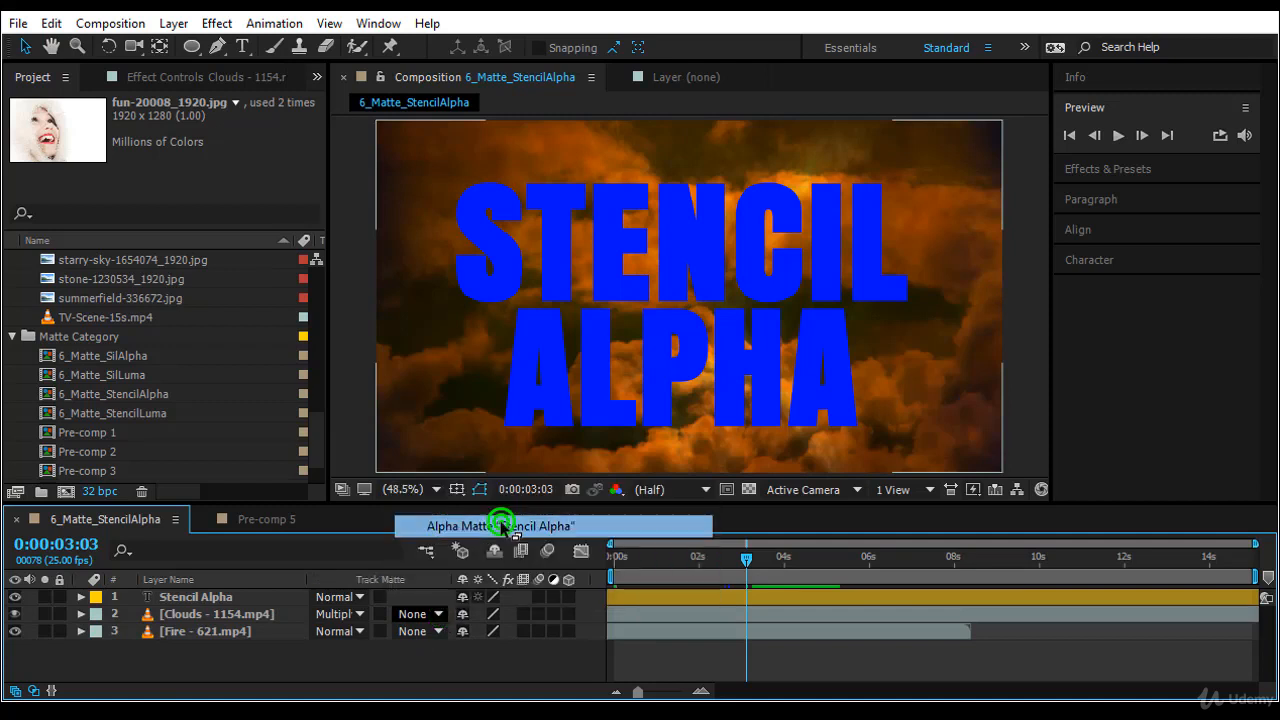
pyautogui.click(246, 612)
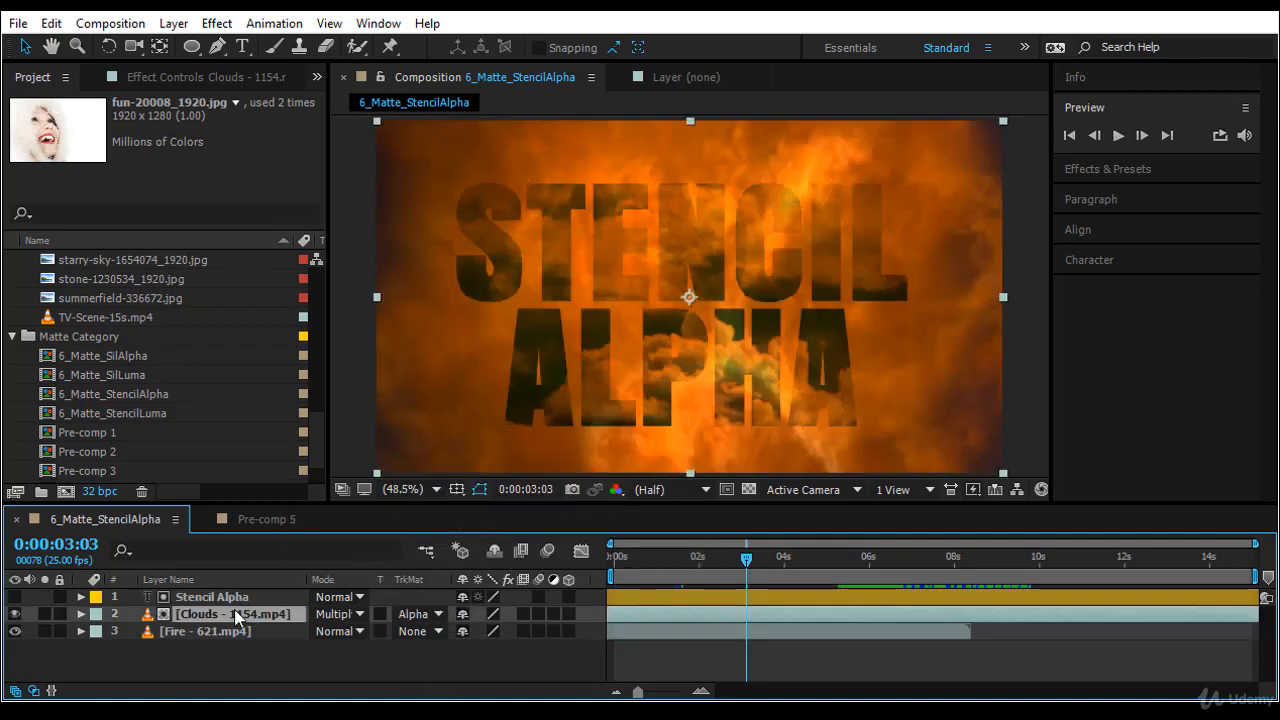
pyautogui.click(230, 597)
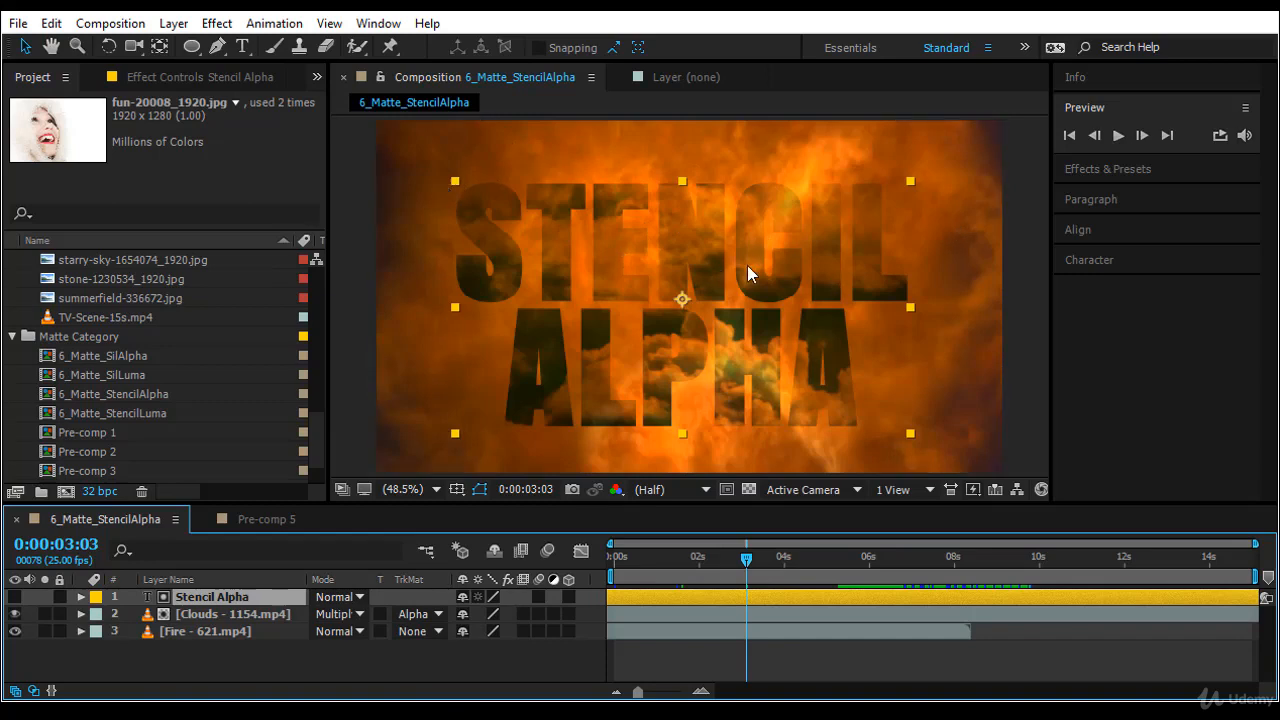
pyautogui.click(300, 672)
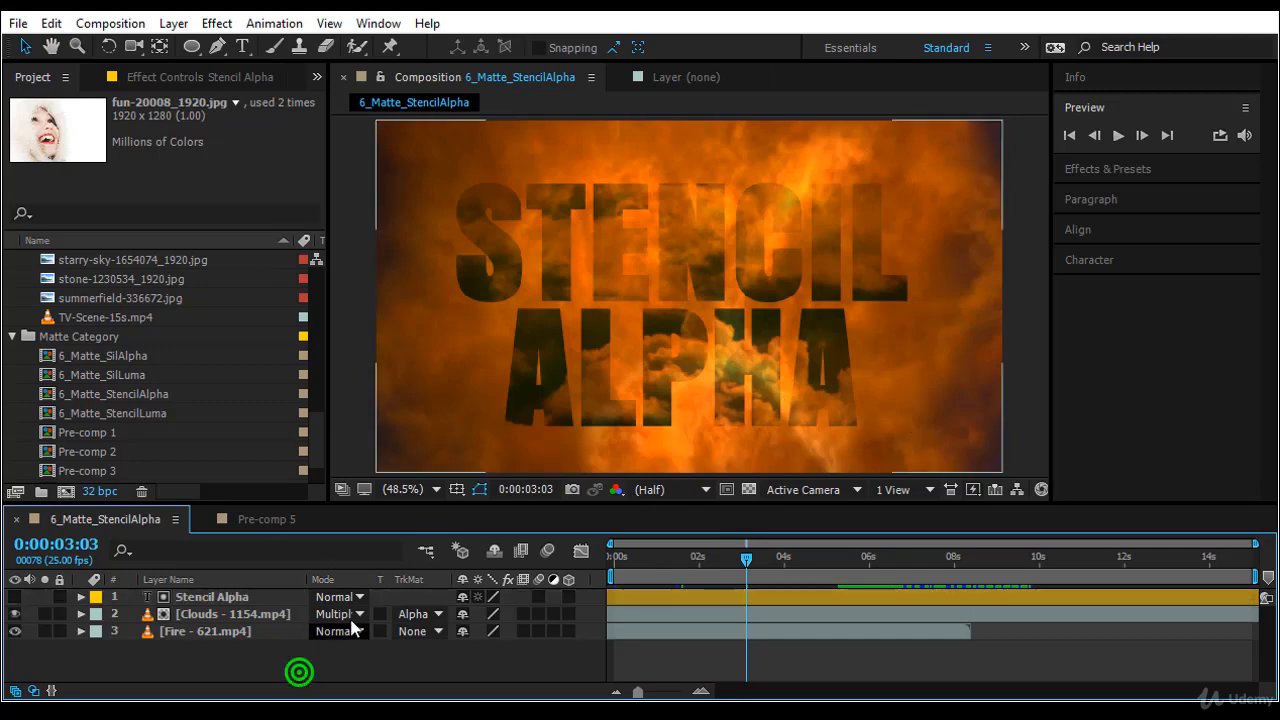
# Show the Stencil Alpha text layer again and set the Clouds layer's track matte to None.
pyautogui.click(14, 596)
pyautogui.click(413, 614)
pyautogui.click(464, 497)
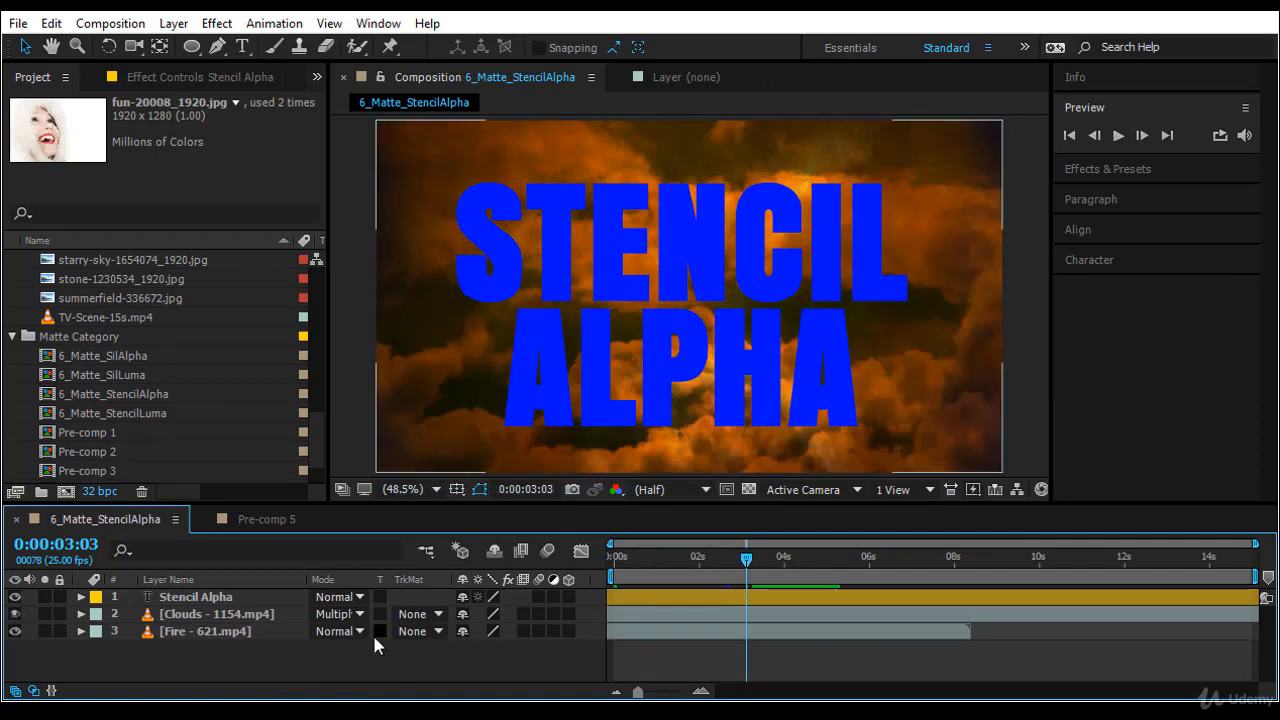
# Set the blending mode of the top text layer to Stencil Alpha.
pyautogui.click(360, 596)
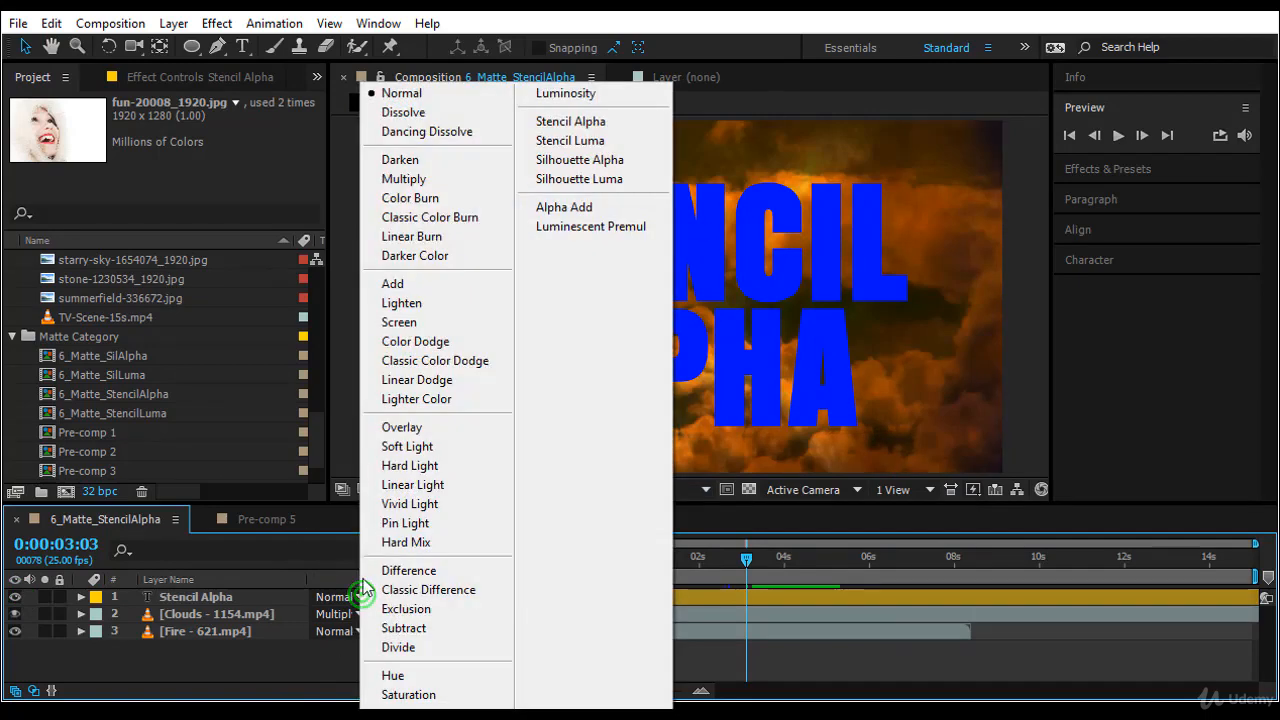
pyautogui.click(646, 121)
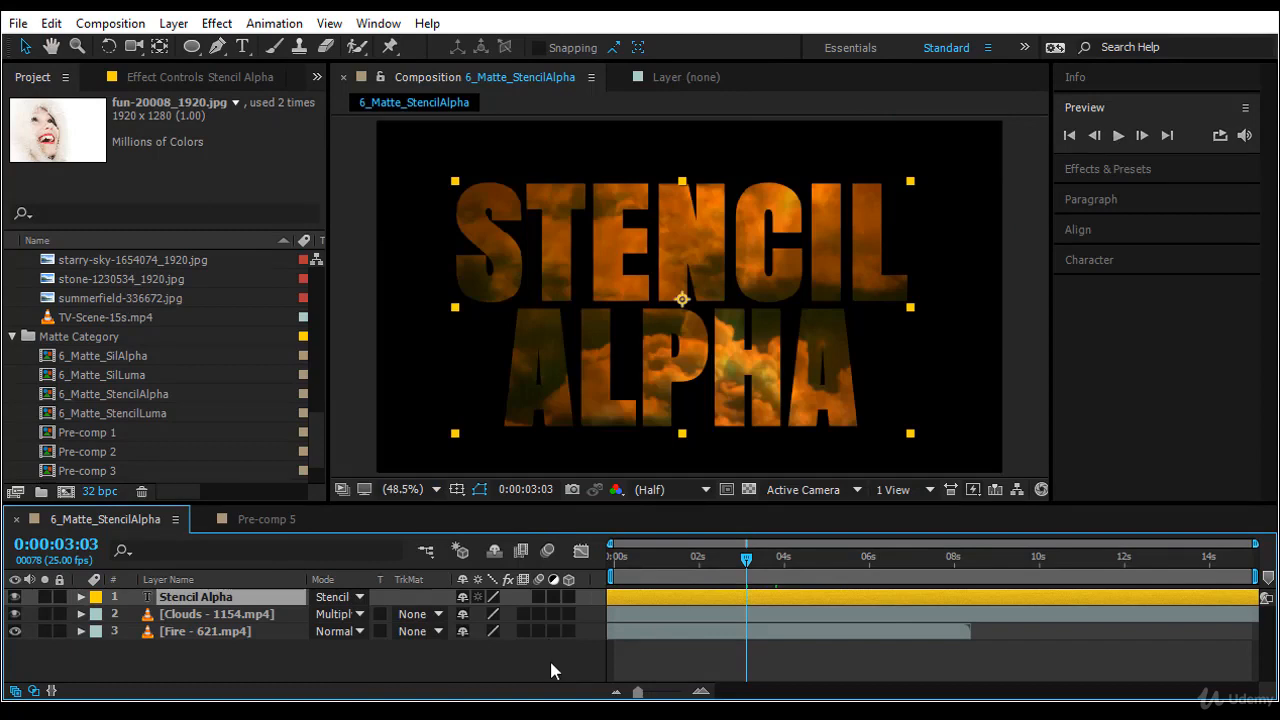
# Preview the composition's playback and move the current time to 0:00:01:18.
pyautogui.click(1118, 135)
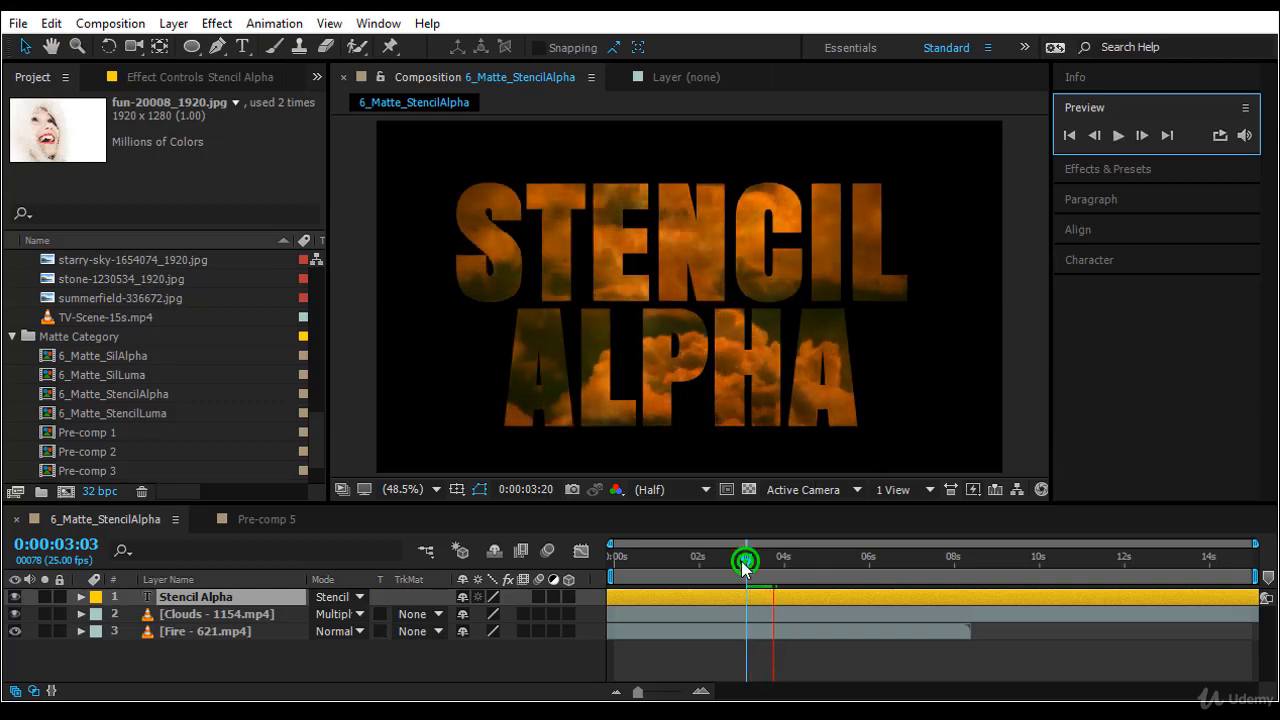
pyautogui.moveTo(746, 560); pyautogui.dragTo(687, 560)
pyautogui.click(340, 660)
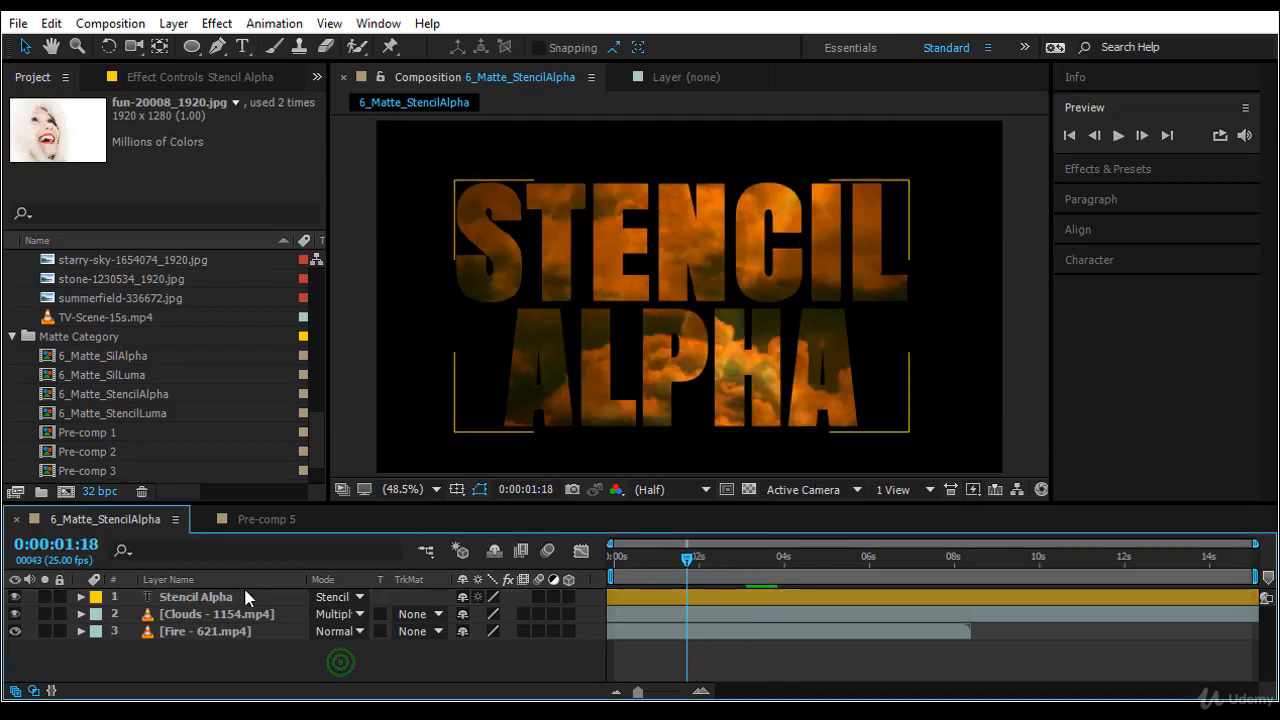
pyautogui.click(225, 597)
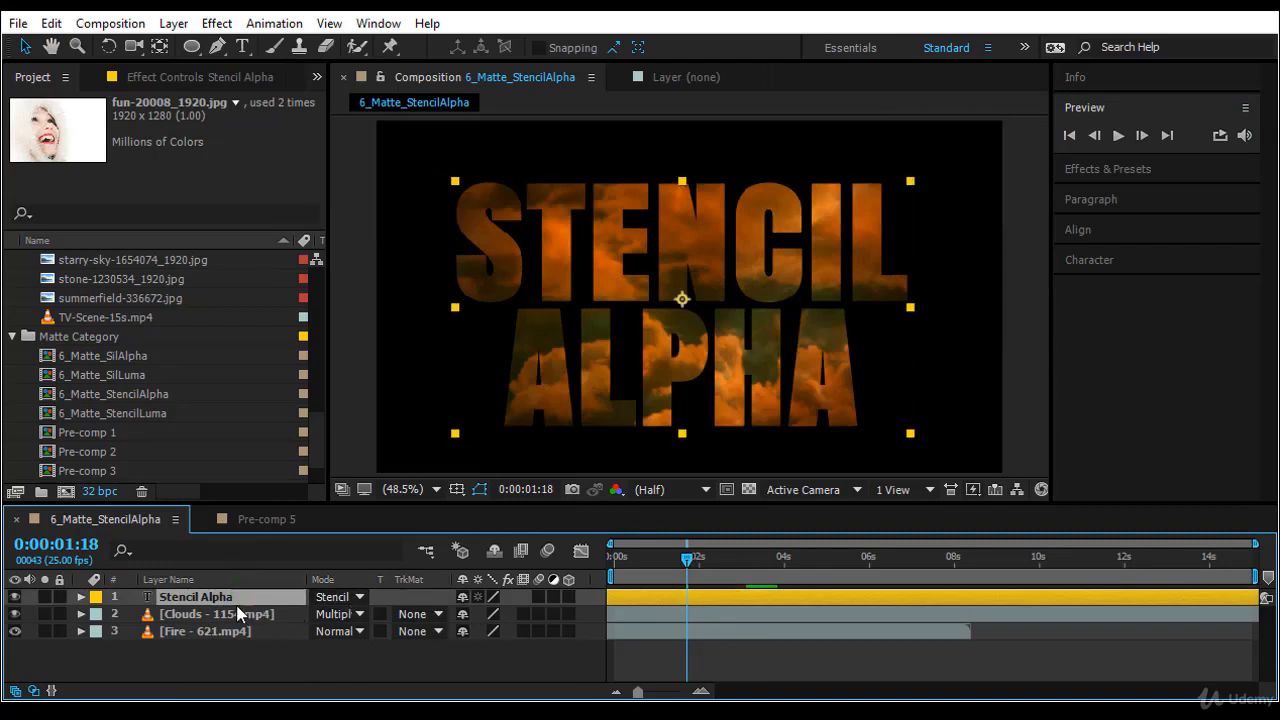
pyautogui.click(228, 663)
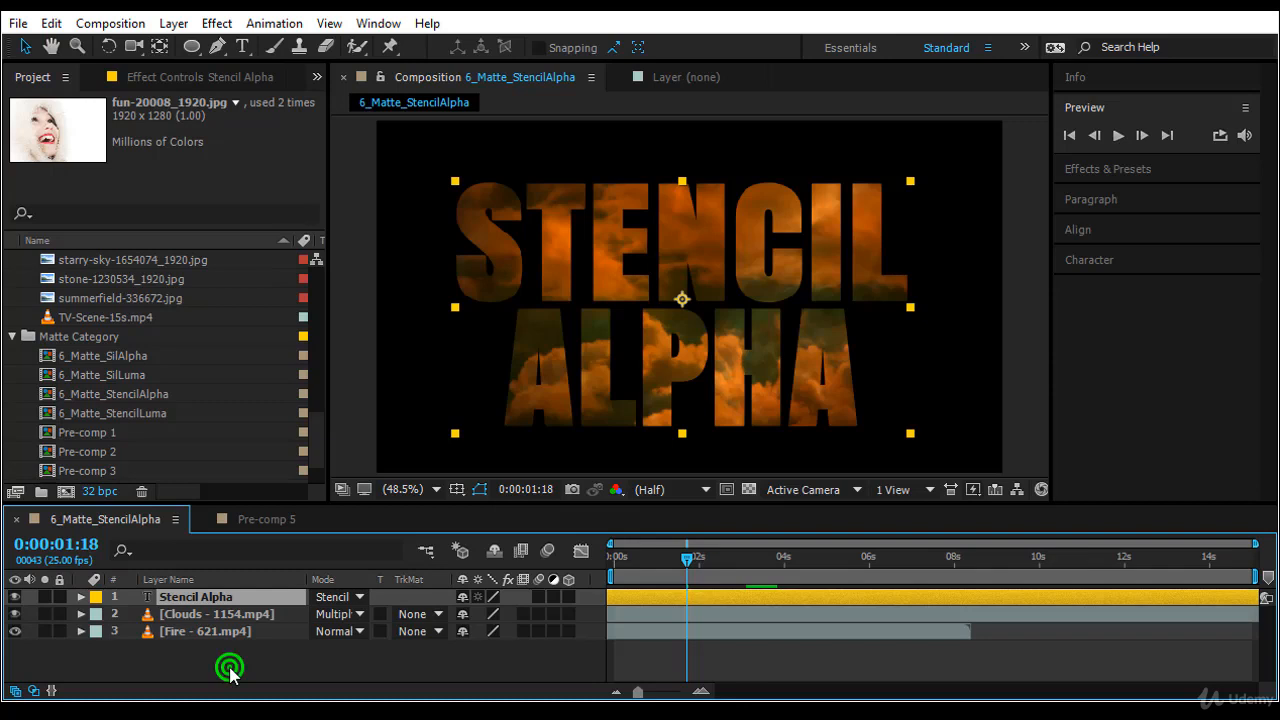
# Add stone-1230534_1920.jpg beneath the Fire layer and set the Fire layer's blending mode to Screen.
pyautogui.scroll(3, 150, 355)
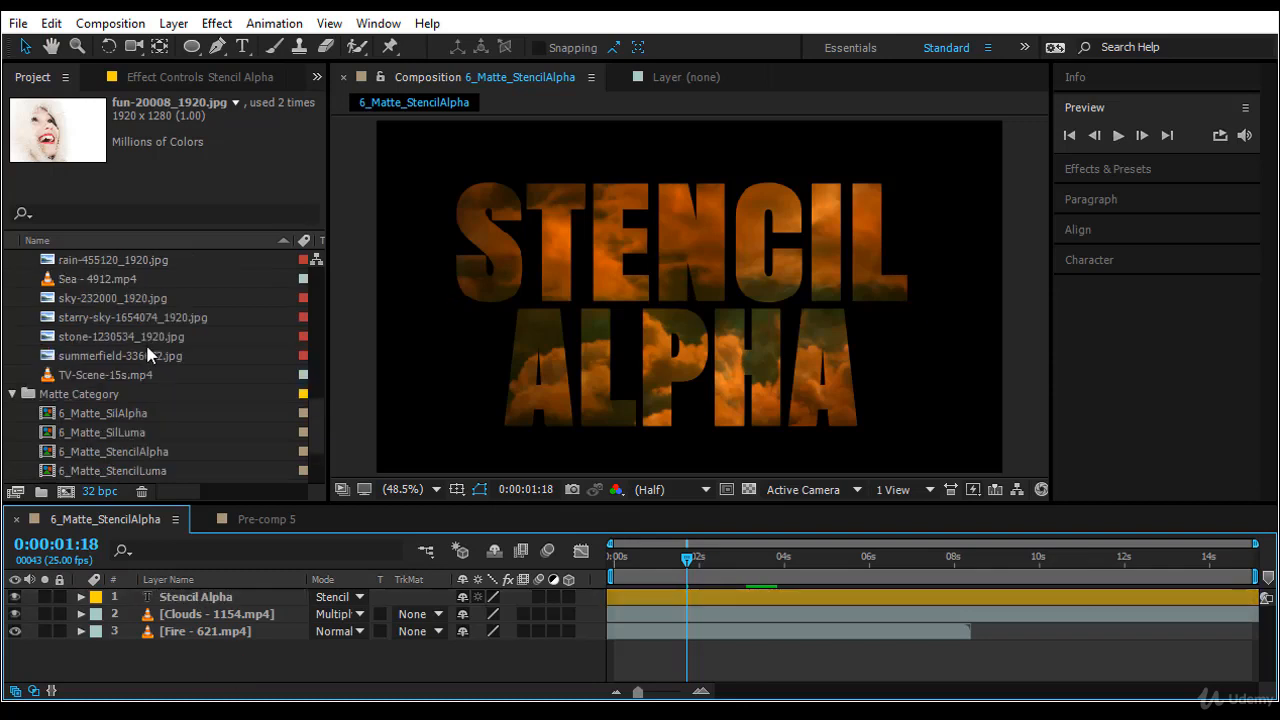
pyautogui.moveTo(146, 337); pyautogui.dragTo(196, 660)
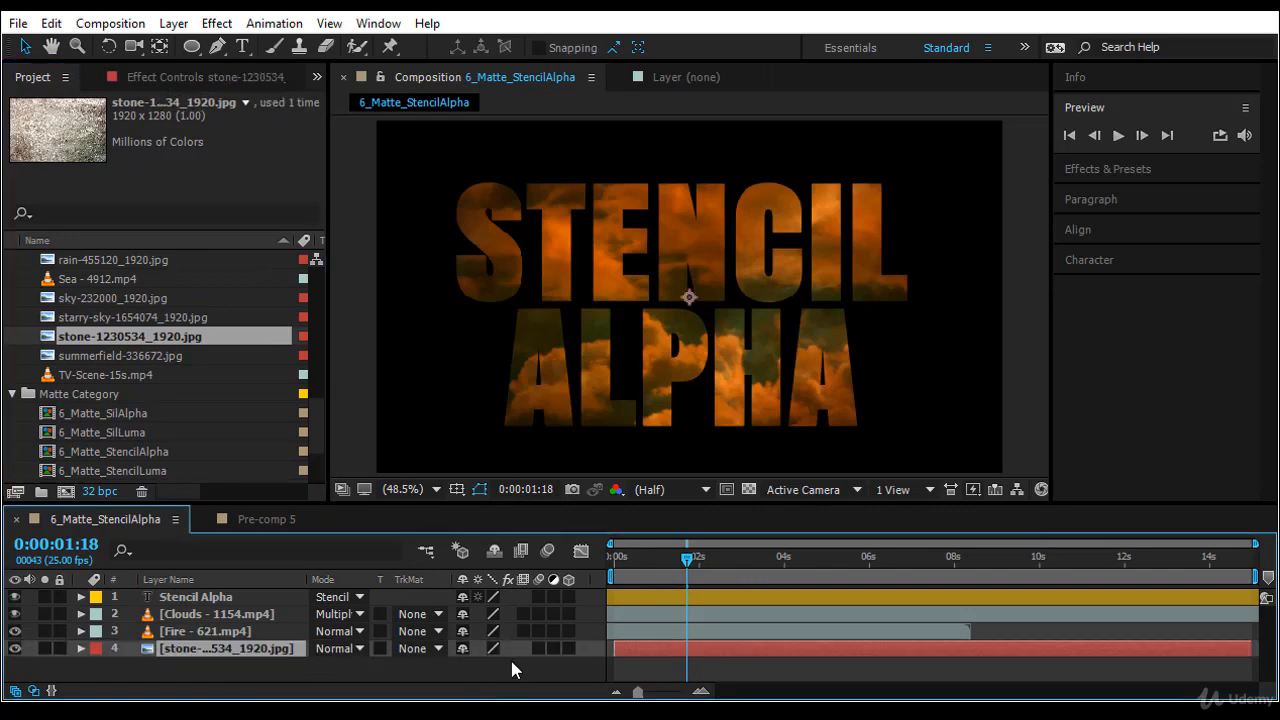
pyautogui.click(355, 640)
pyautogui.click(440, 234)
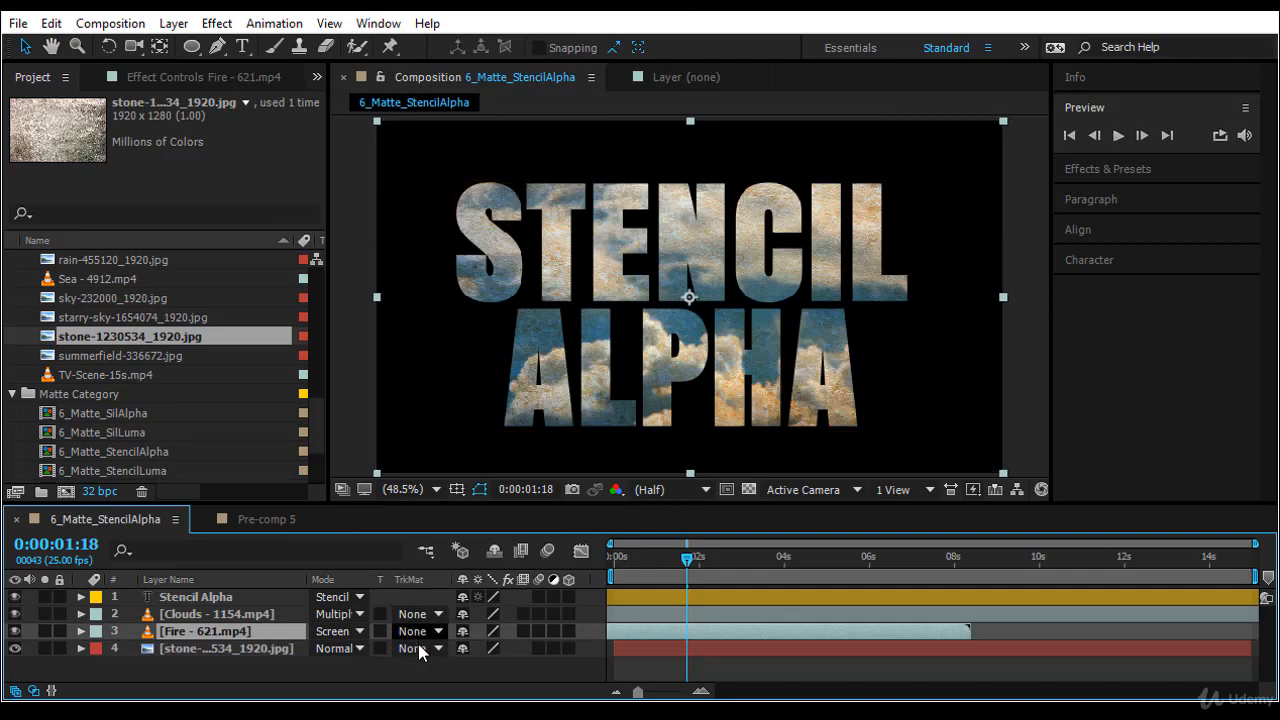
# Hide the stone layer and pre-compose the Stencil Alpha, Clouds and Fire layers, moving all attributes into the new composition.
pyautogui.hotkey('ctrl', 'Down')
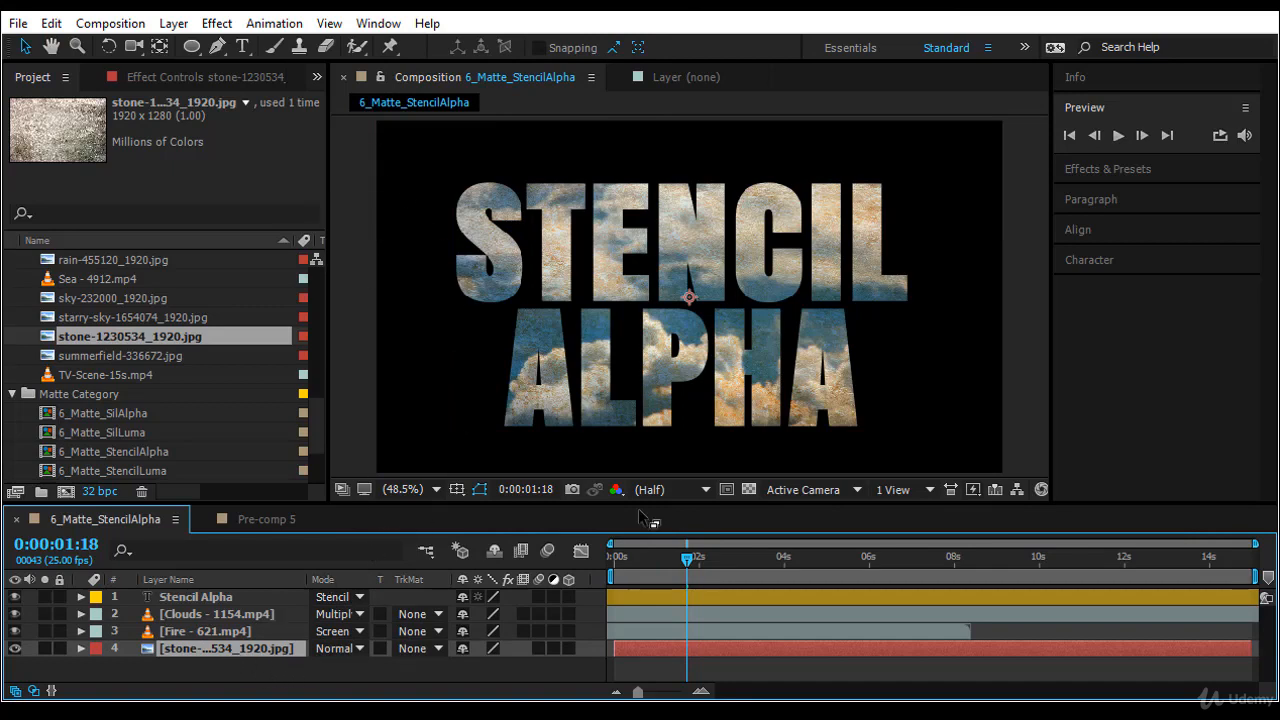
pyautogui.click(14, 648)
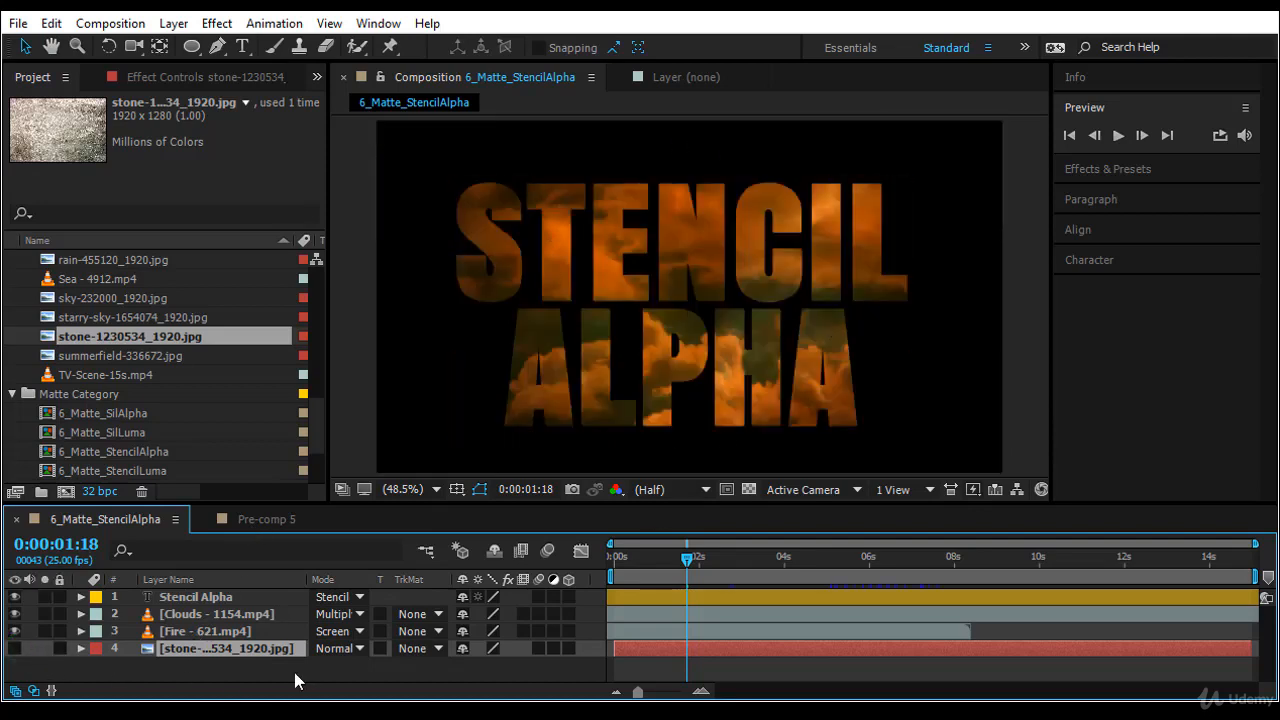
pyautogui.click(225, 631)
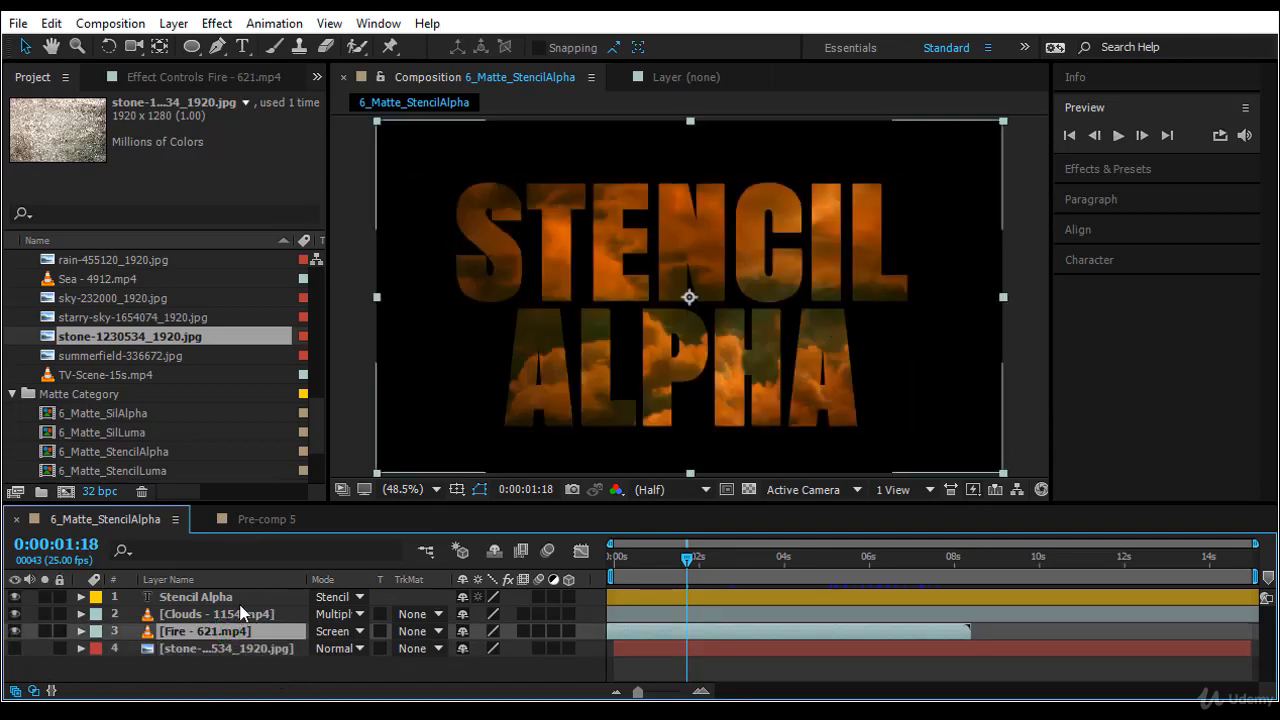
pyautogui.keyDown('shift'); pyautogui.click(241, 599); pyautogui.keyUp('shift')
pyautogui.rightClick(241, 600)
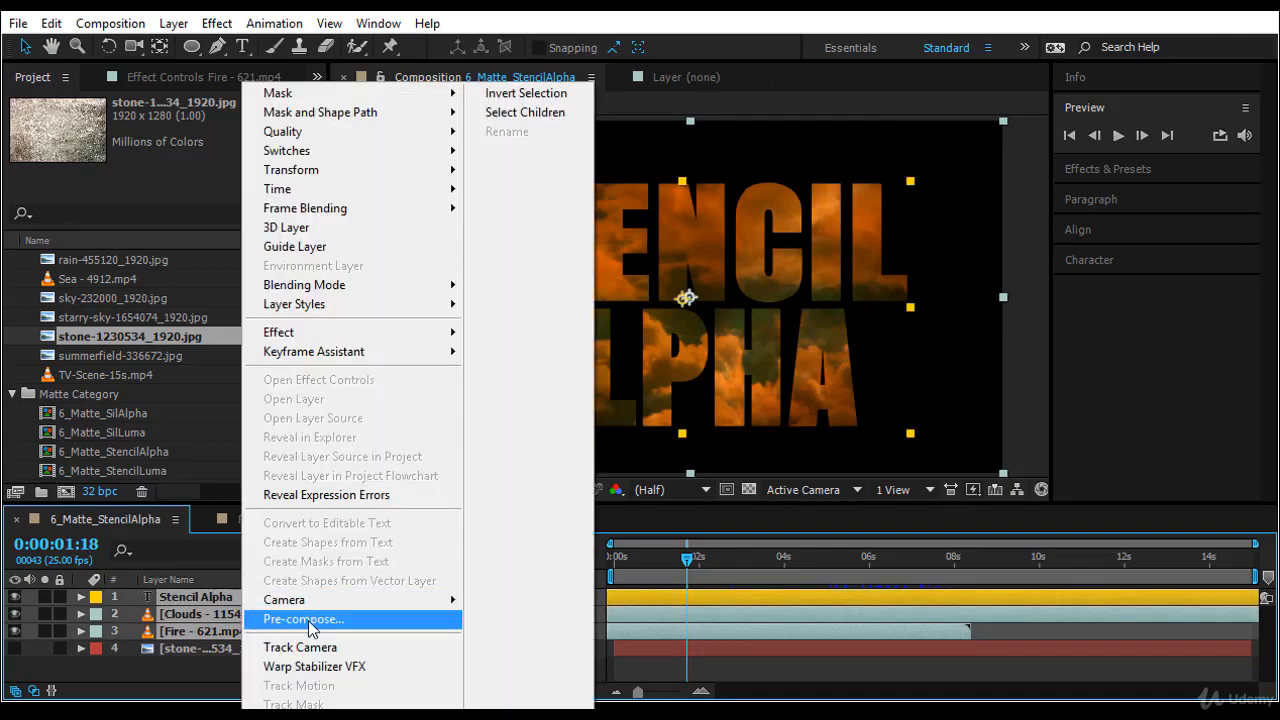
pyautogui.click(308, 621)
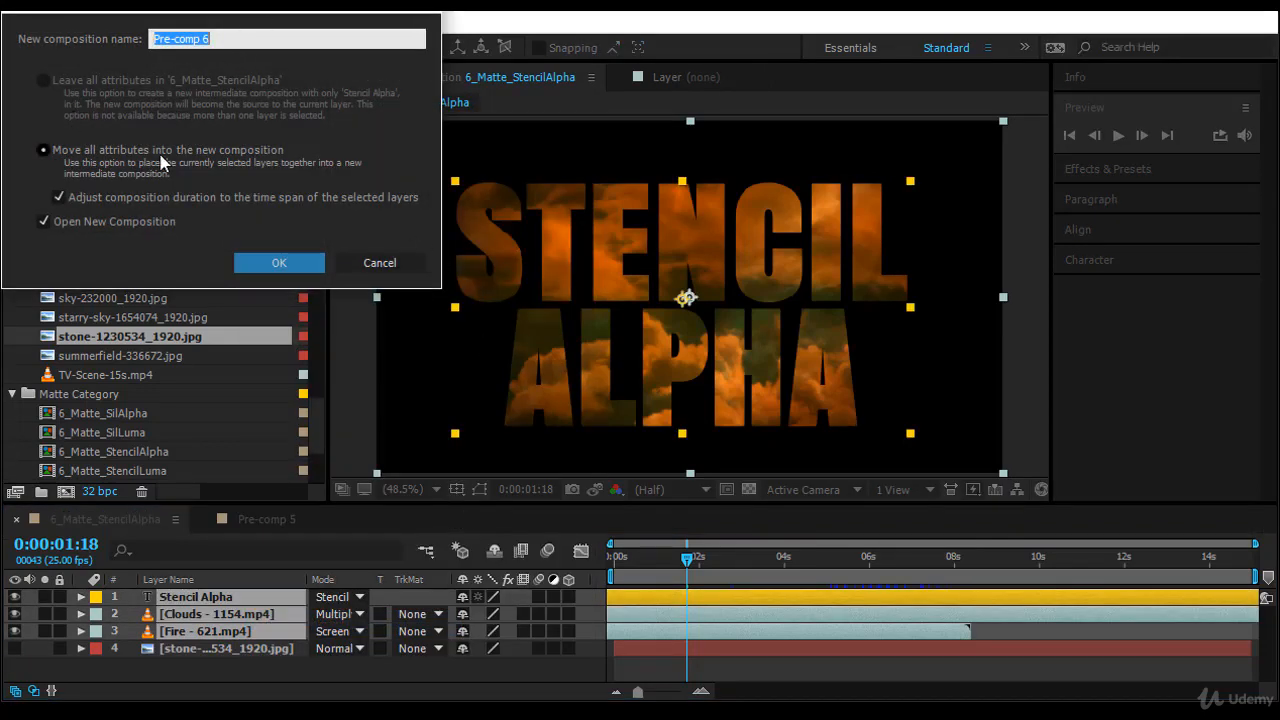
pyautogui.click(266, 262)
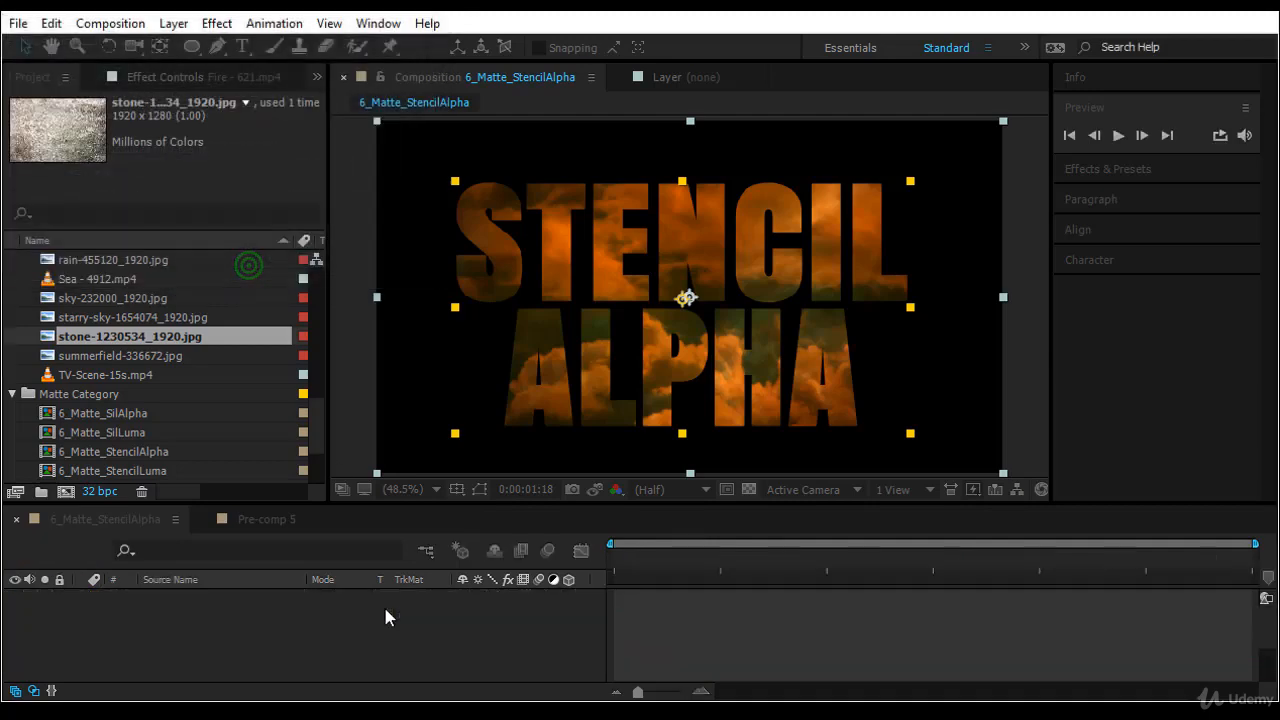
# Return to the 6_Matte_StencilAlpha composition and make the stone background layer visible.
pyautogui.click(144, 519)
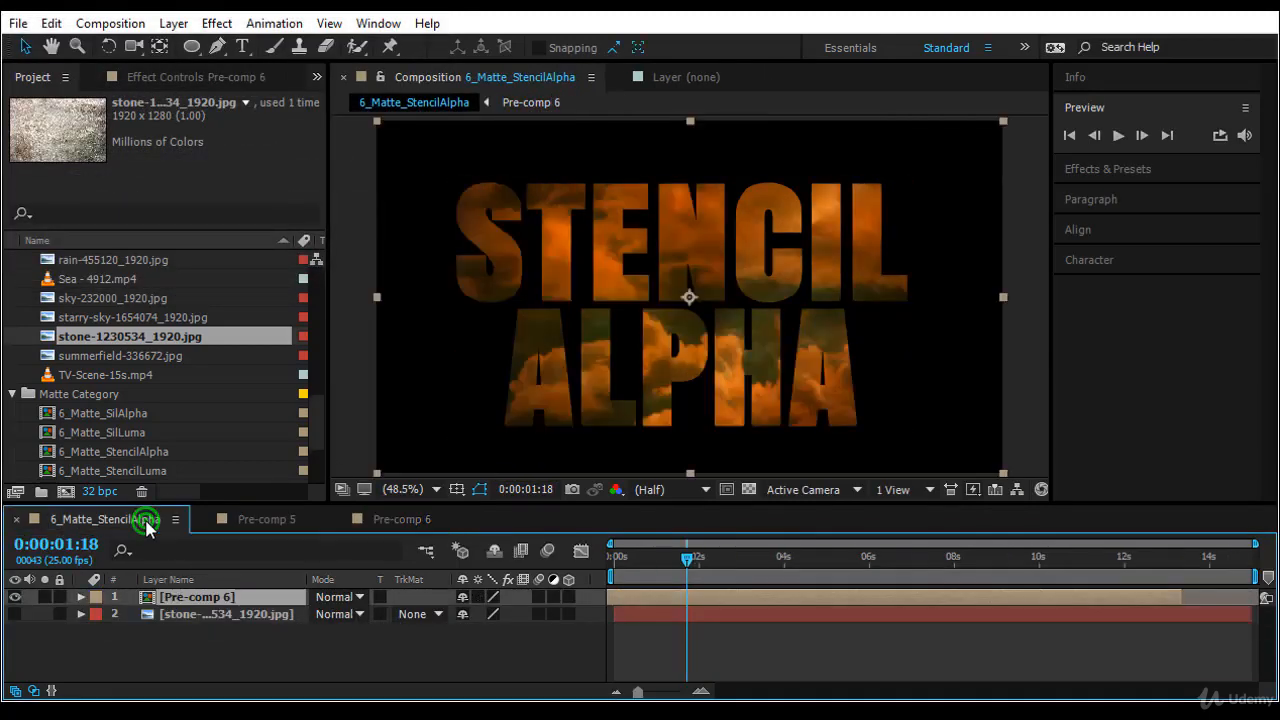
pyautogui.click(14, 614)
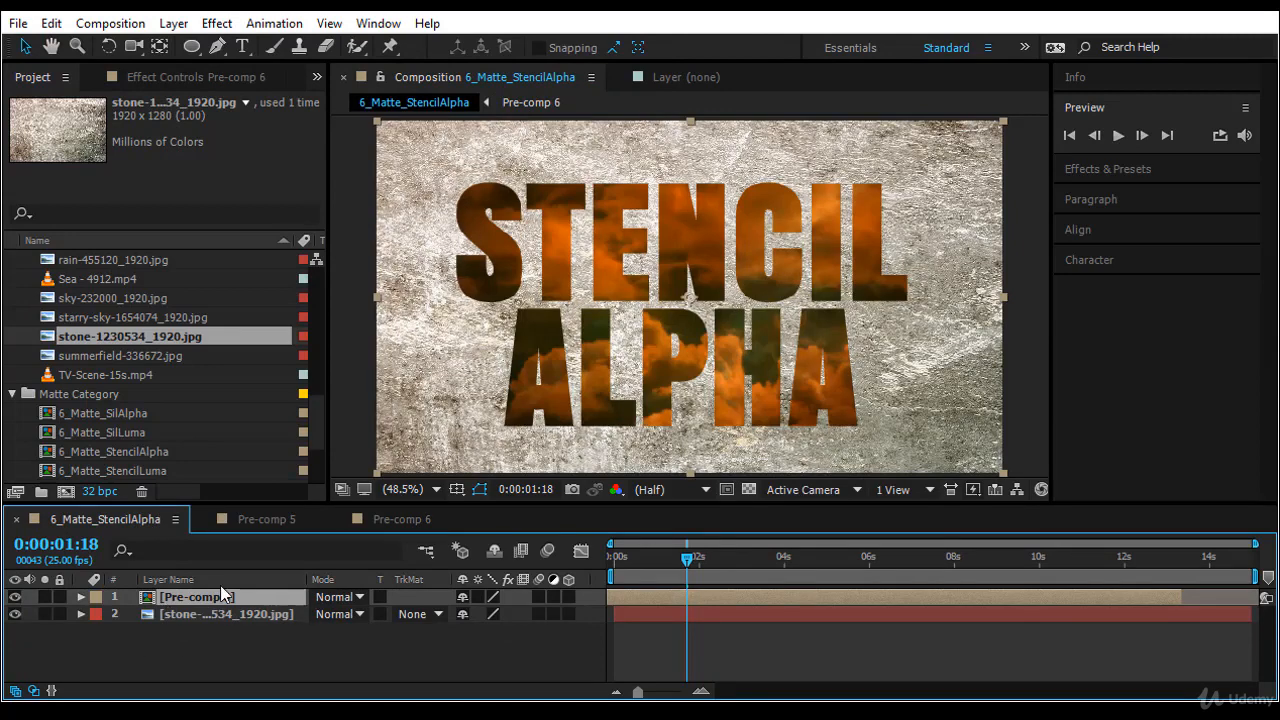
# Open Pre-comp 6 and examine its text, clouds and fire layers one by one.
pyautogui.click(398, 519)
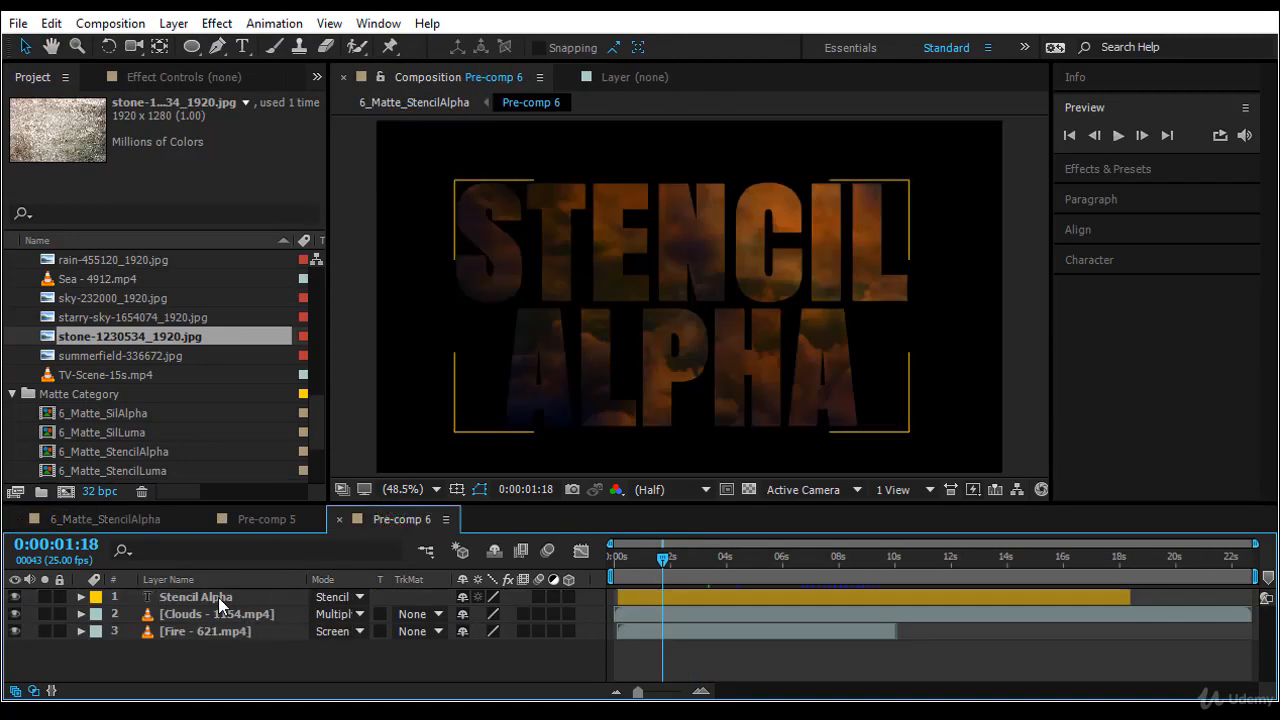
pyautogui.click(219, 597)
pyautogui.click(229, 616)
pyautogui.click(232, 631)
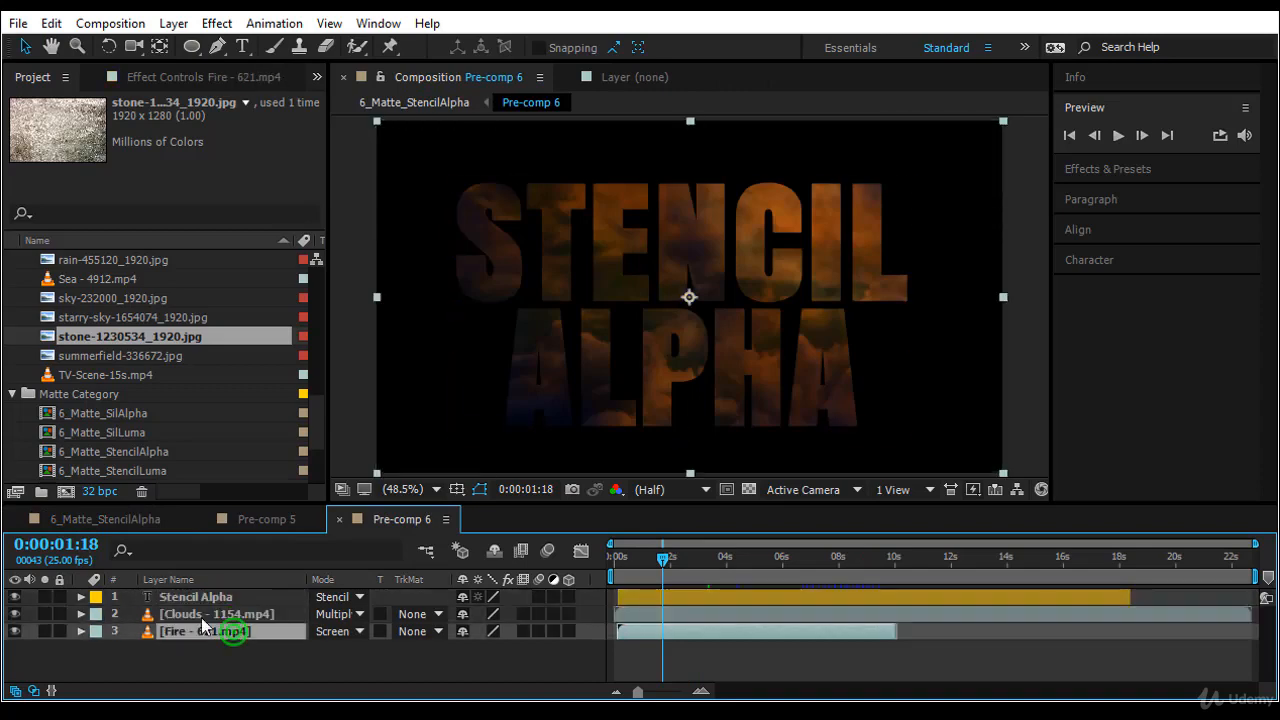
# Draw a circular shape layer over the candle in the 6_Matte_StencilAlpha 2 composition, above the Aflame and Clouds layers.
pyautogui.click(119, 520)
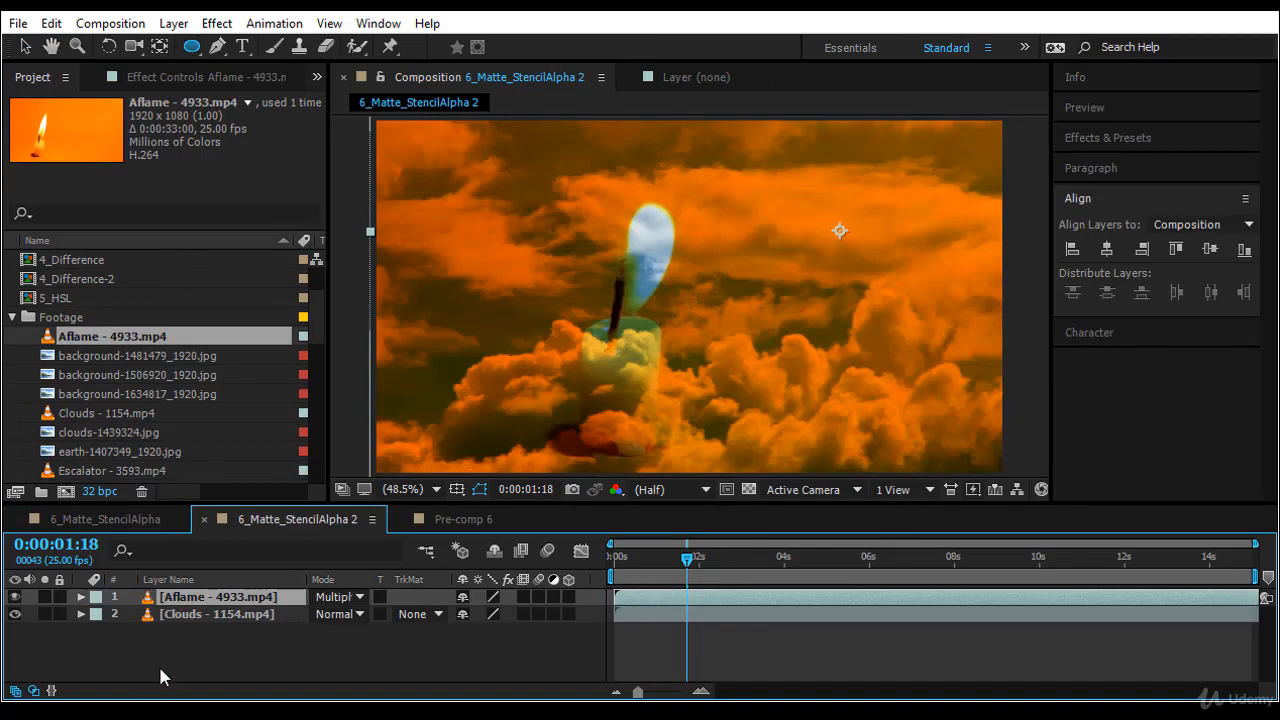
pyautogui.click(186, 657)
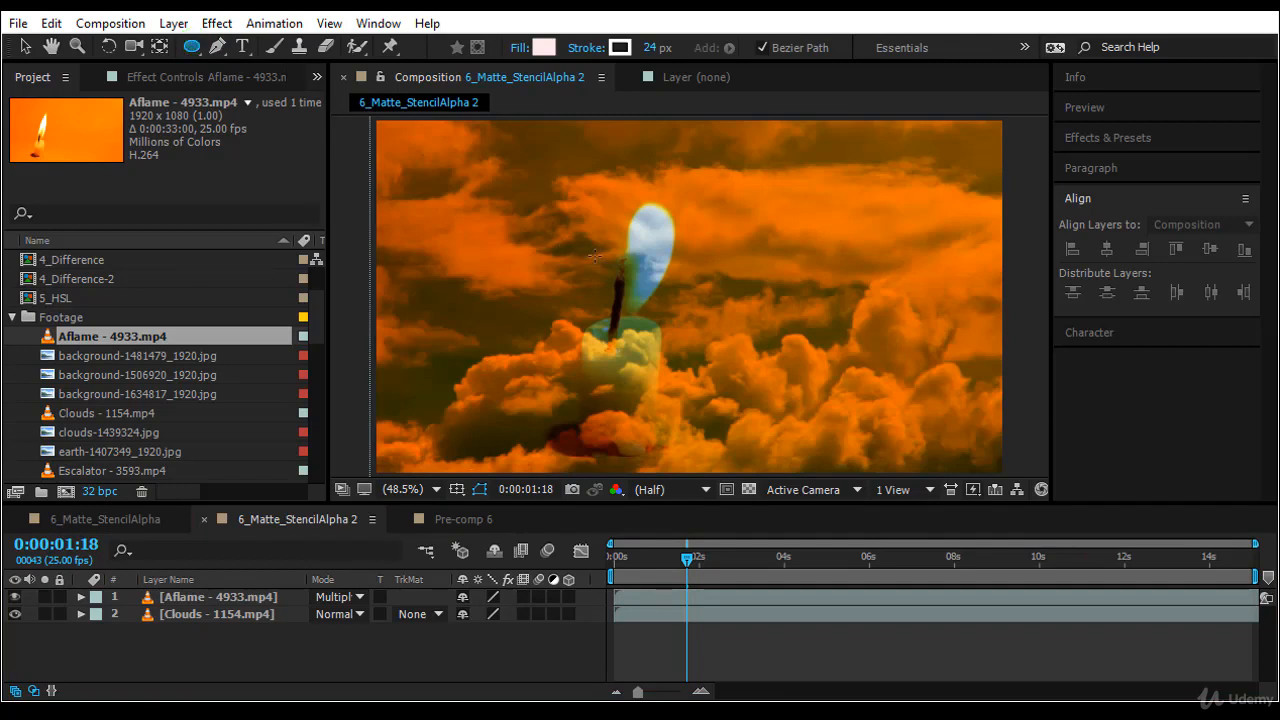
pyautogui.moveTo(617, 277); pyautogui.dragTo(679, 396)
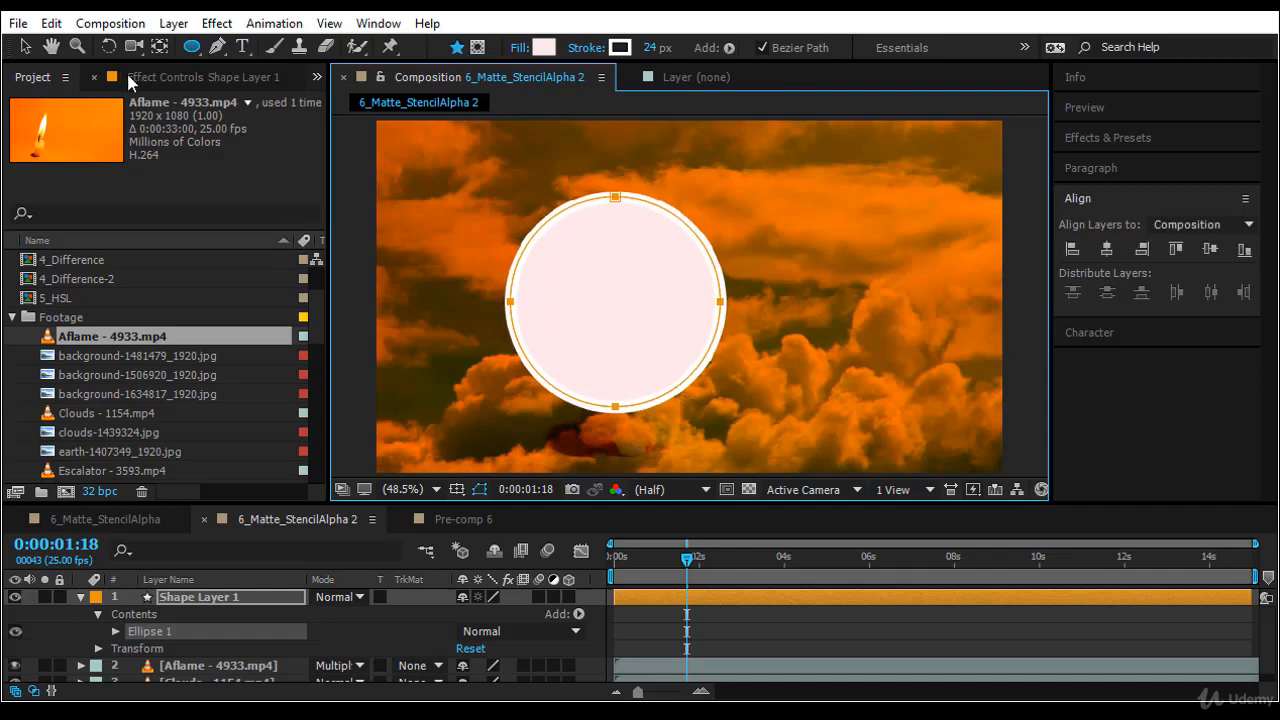
pyautogui.click(25, 47)
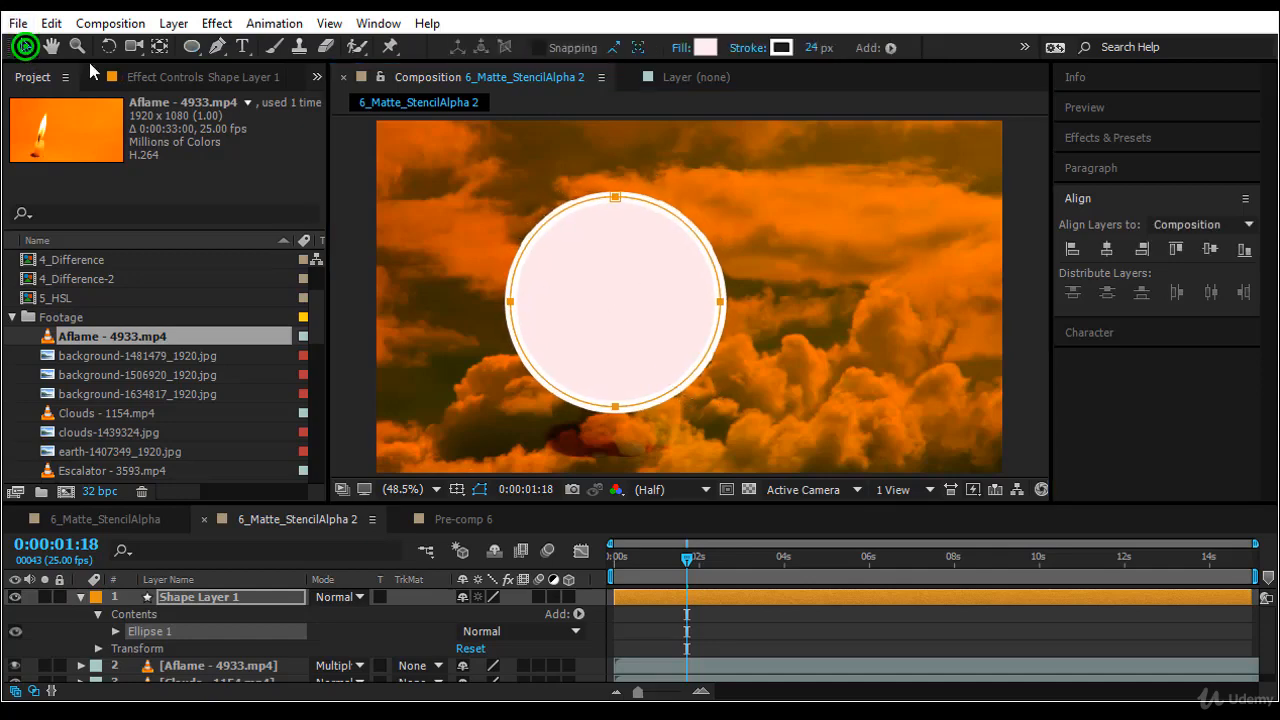
pyautogui.click(652, 305)
pyautogui.click(584, 312)
pyautogui.moveTo(584, 312); pyautogui.dragTo(650, 290)
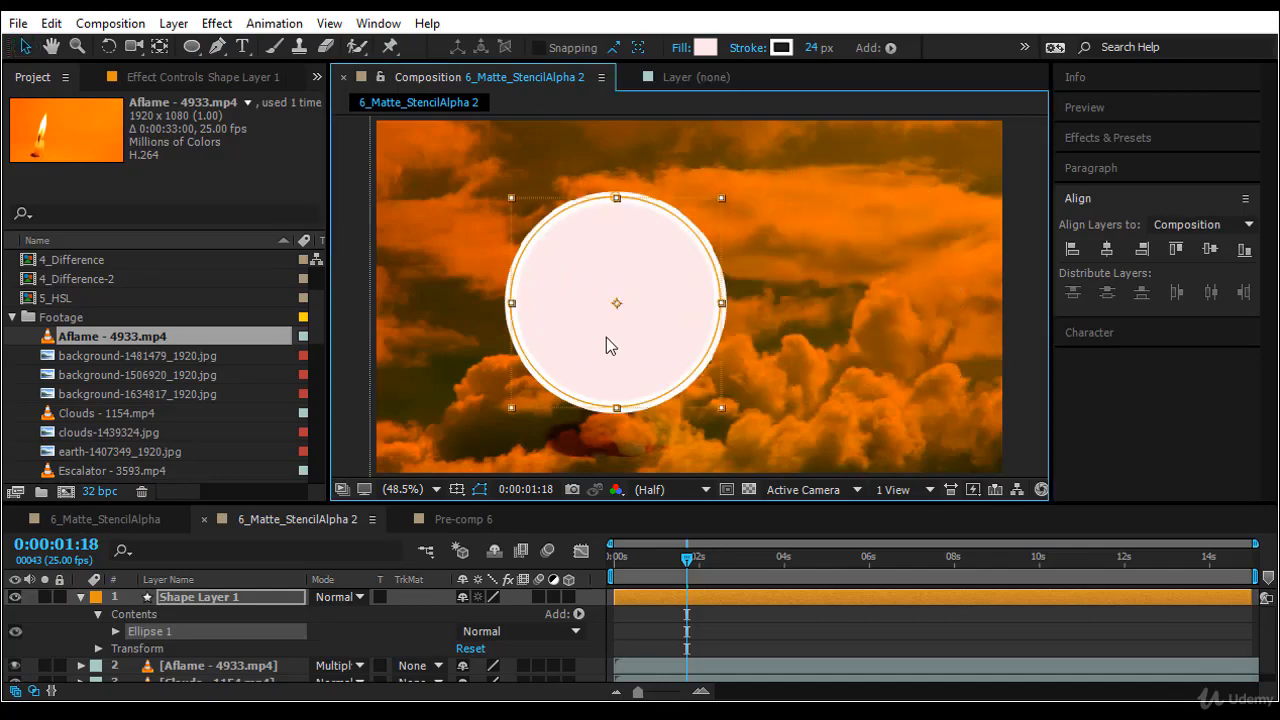
pyautogui.click(360, 596)
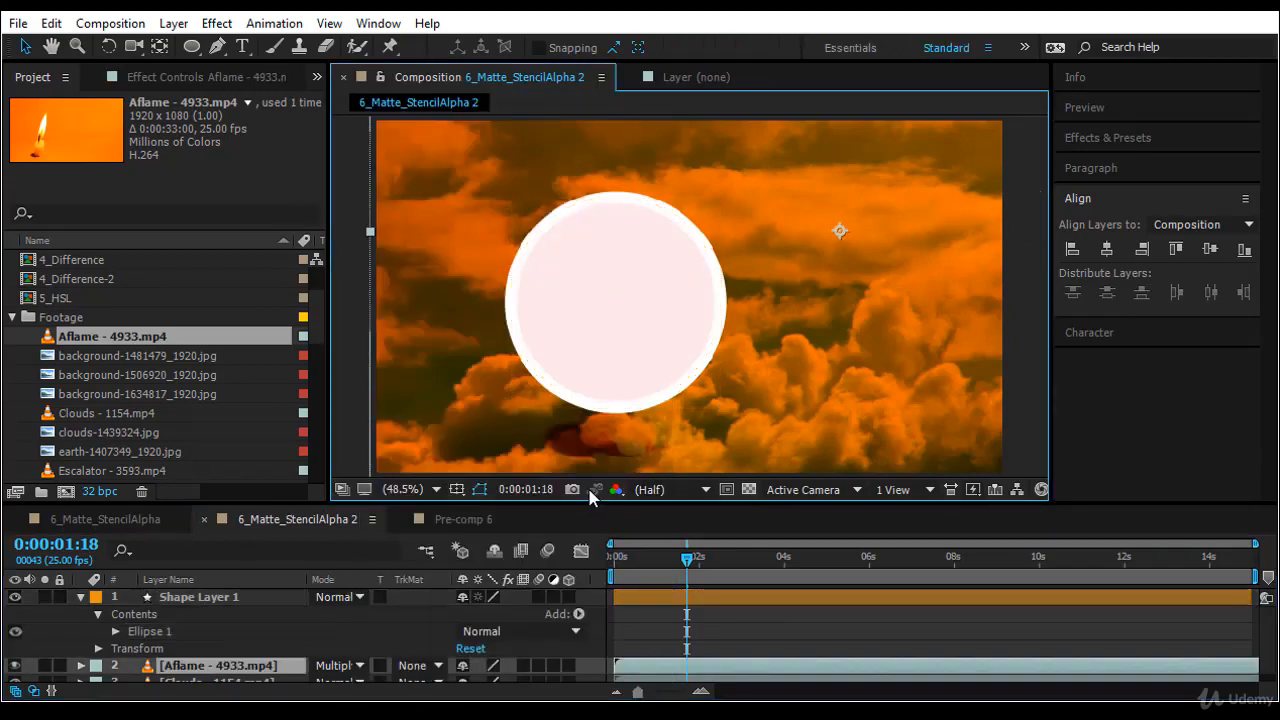
# Show the Alpha channel in the viewer and hide the Aflame and Clouds layers to examine the circle's alpha.
pyautogui.click(616, 489)
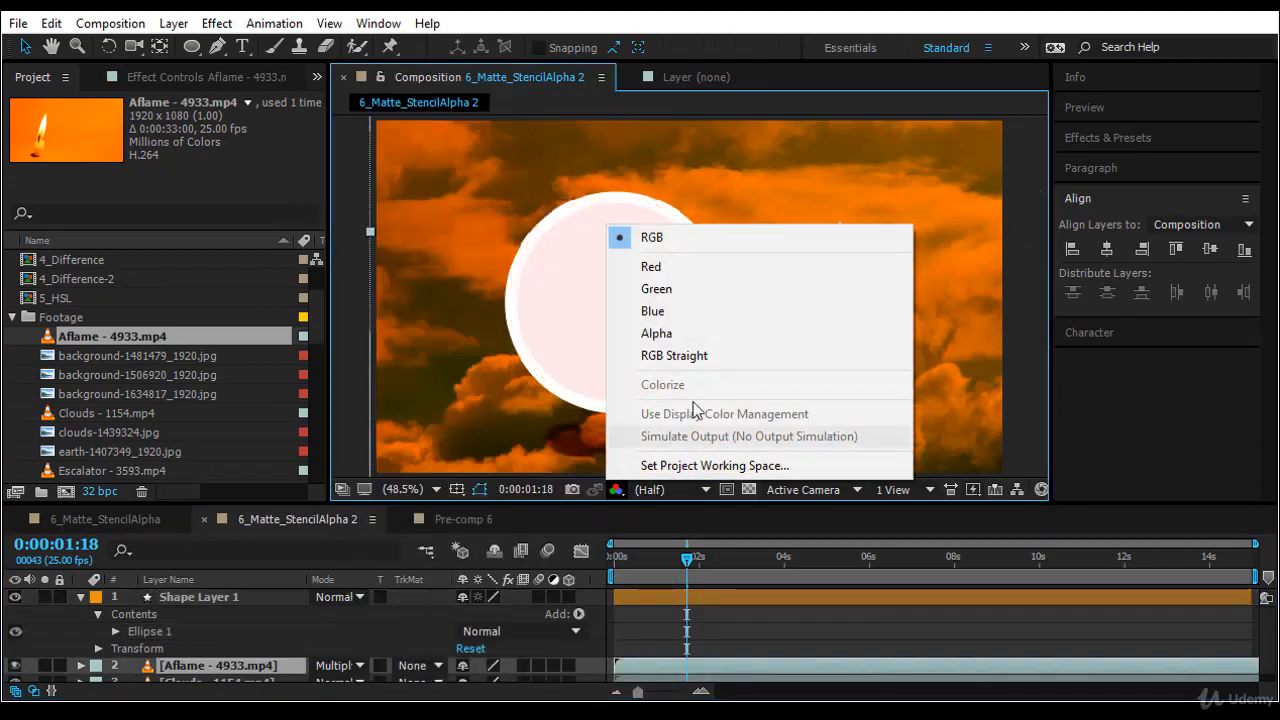
pyautogui.click(698, 334)
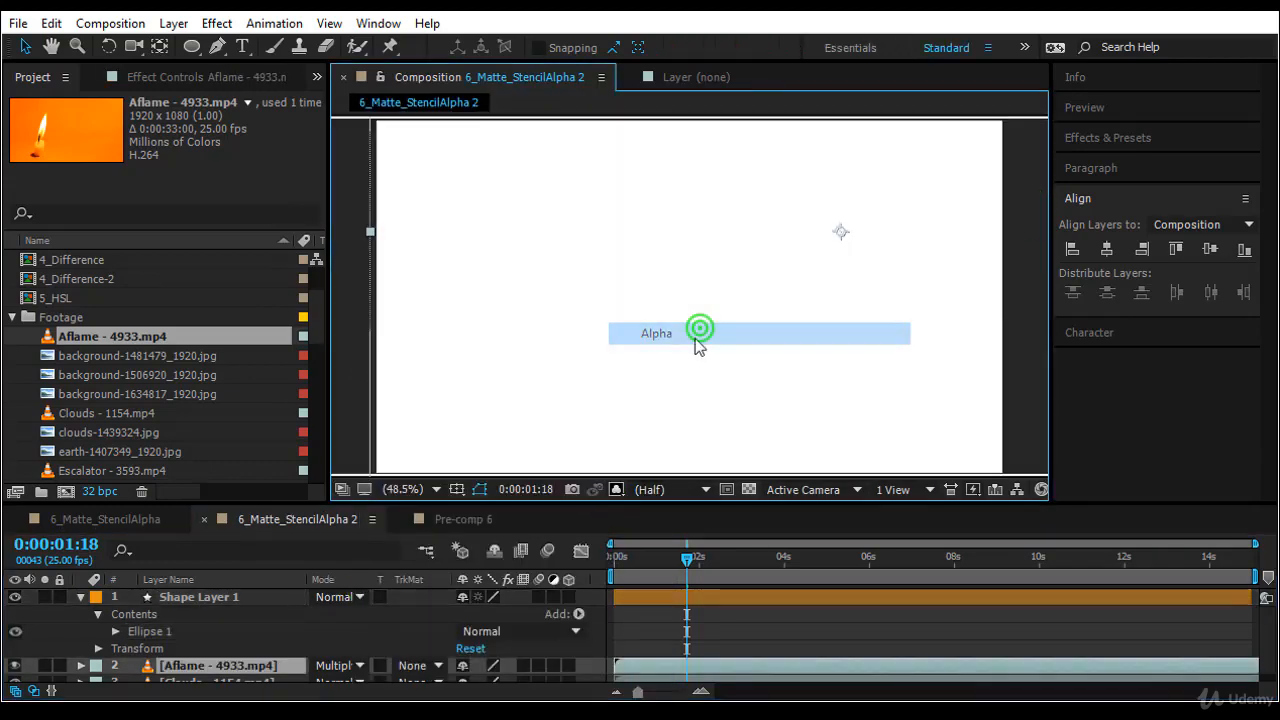
pyautogui.click(14, 665)
pyautogui.click(14, 672)
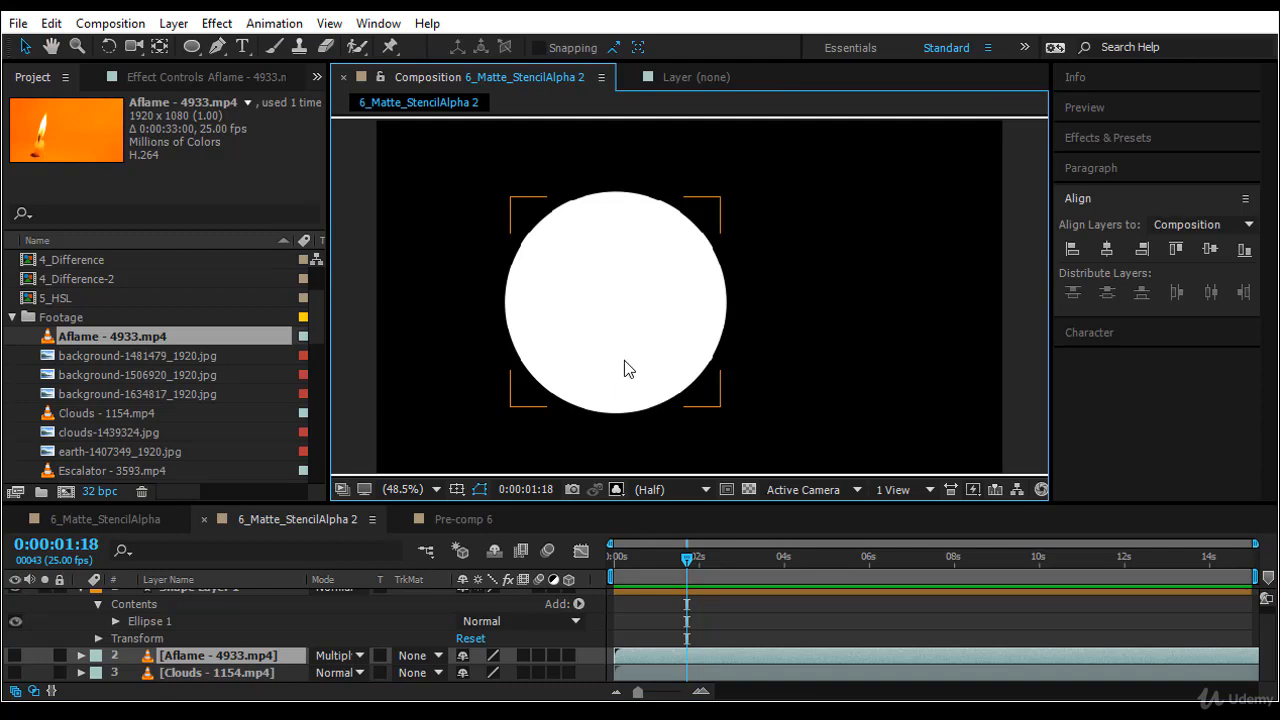
# Return the viewer to the RGB channels and make the Aflame and Clouds layers visible again.
pyautogui.click(614, 489)
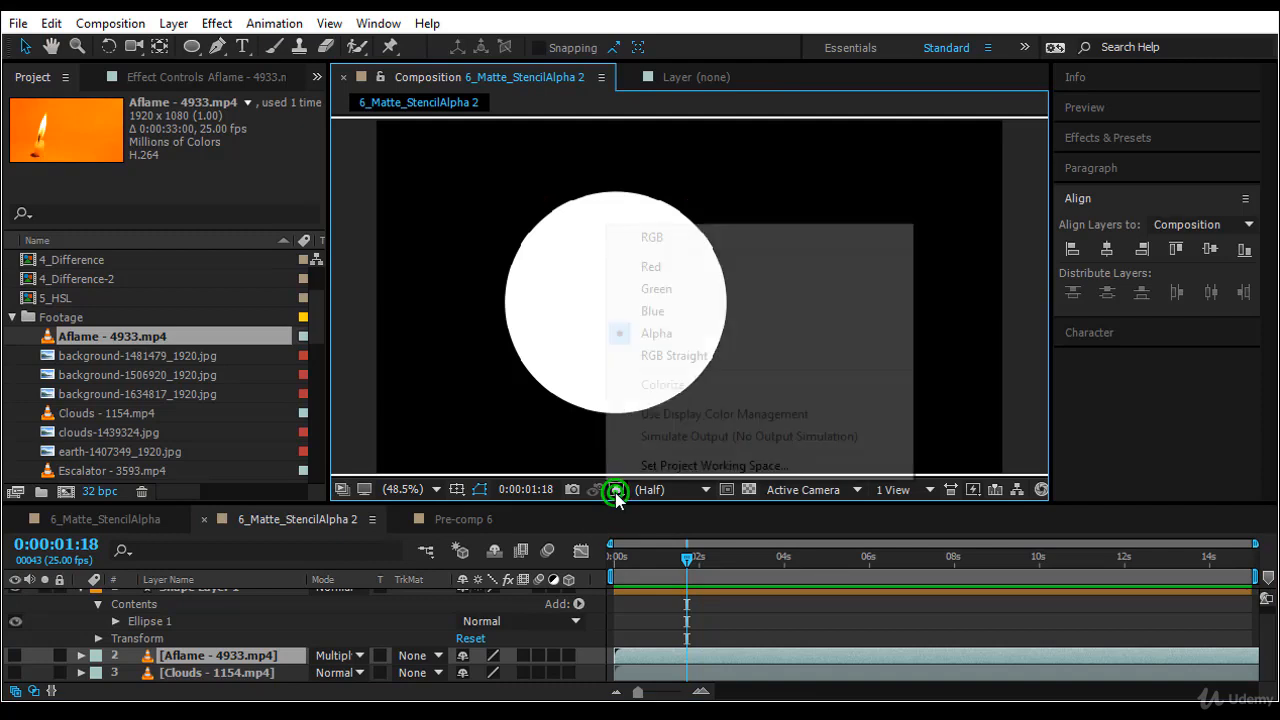
pyautogui.click(704, 239)
pyautogui.click(14, 655)
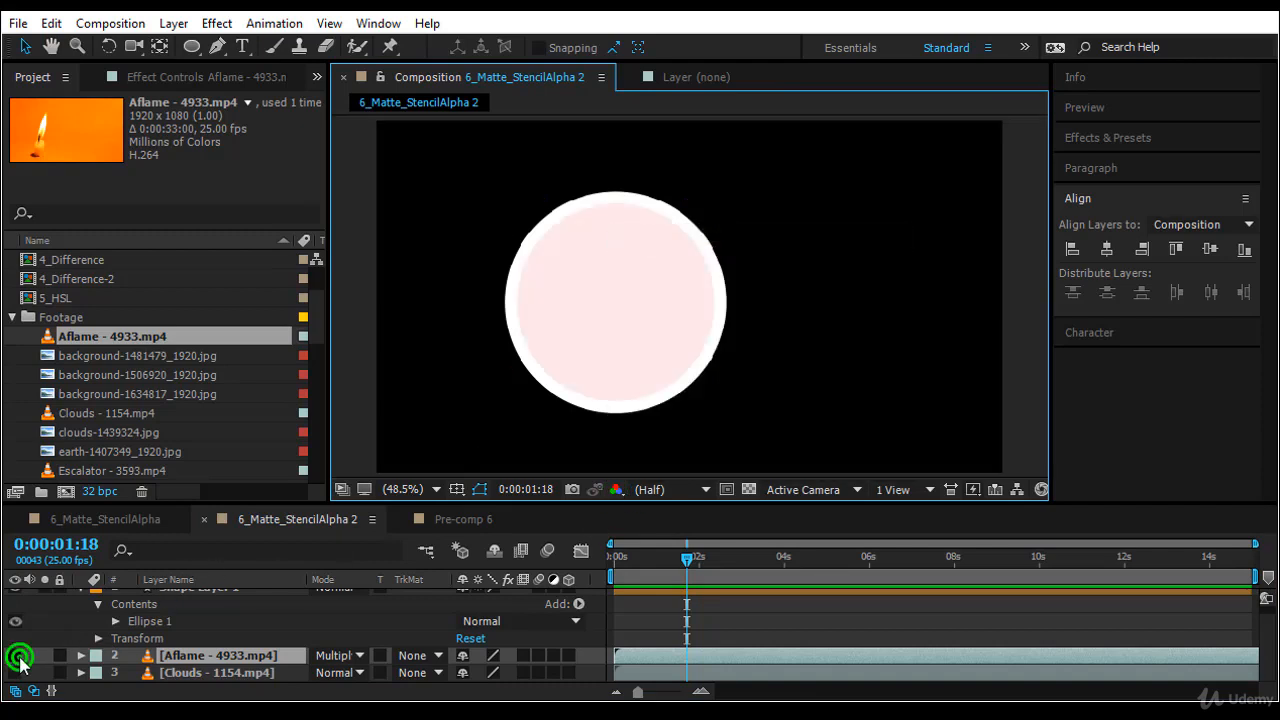
pyautogui.click(14, 672)
pyautogui.scroll(1, 383, 632)
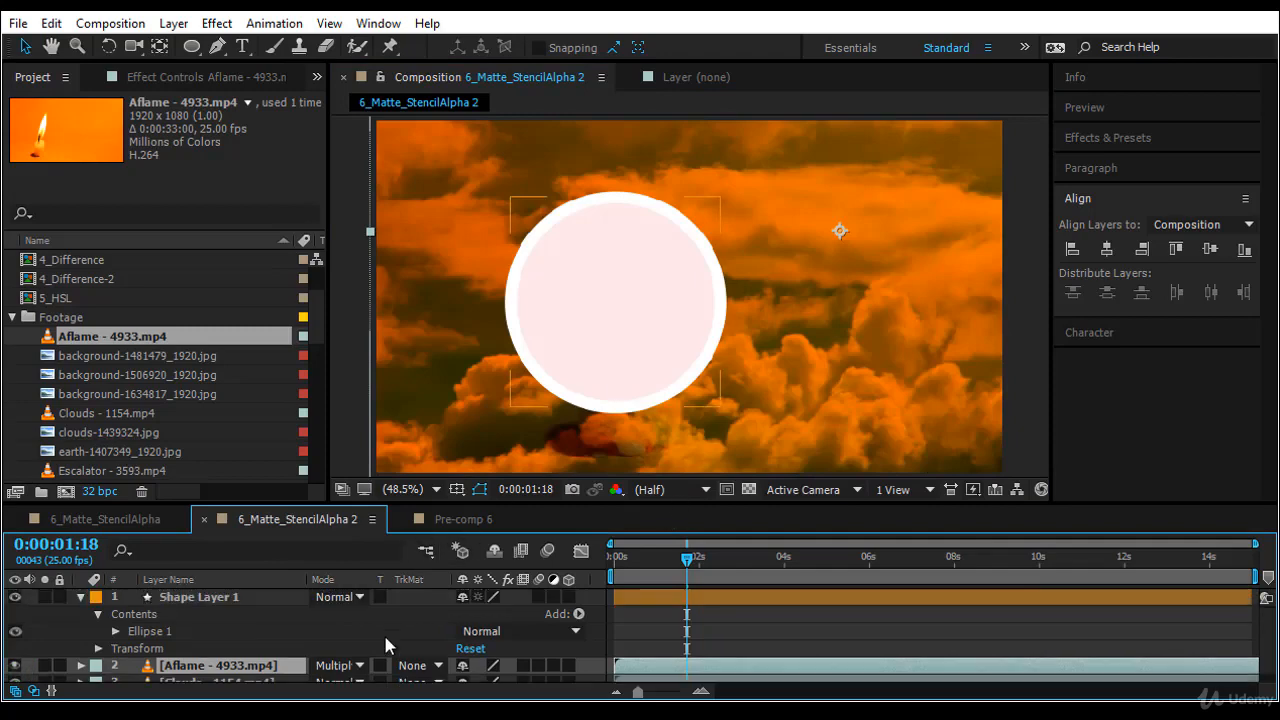
# Set the circle shape layer's blending mode to Stencil Alpha and deselect the layer.
pyautogui.click(360, 597)
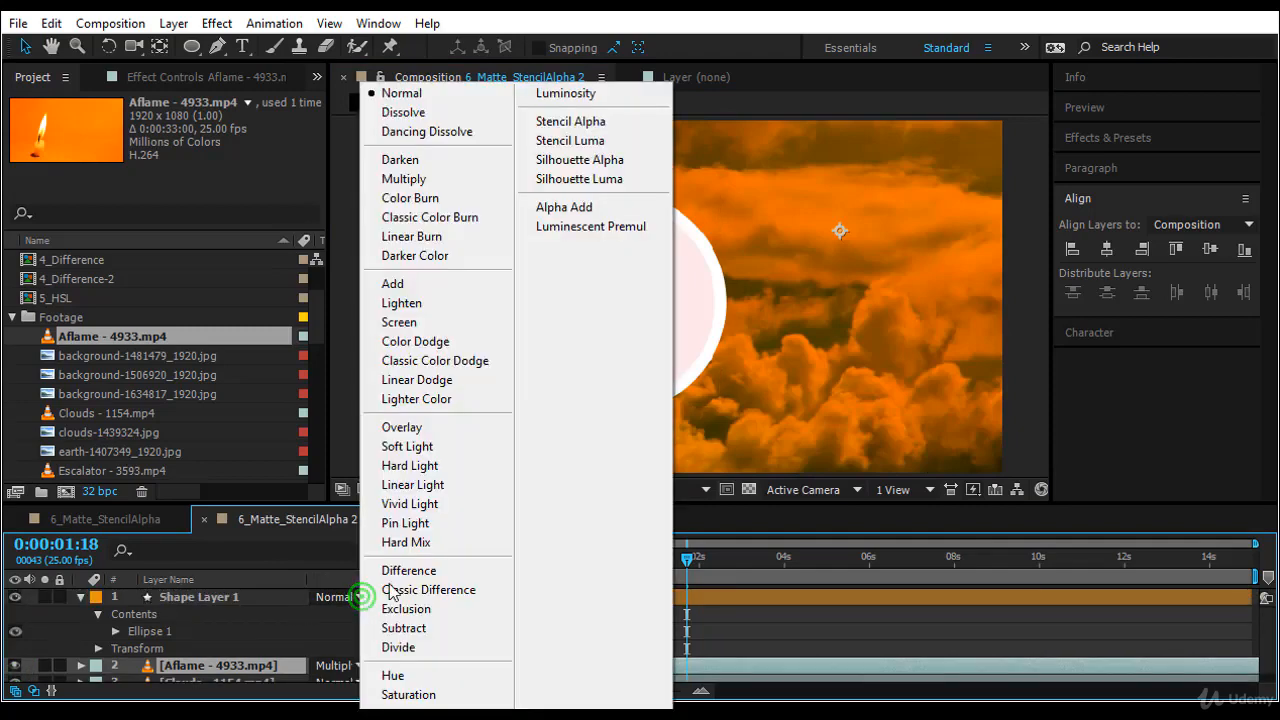
pyautogui.click(575, 120)
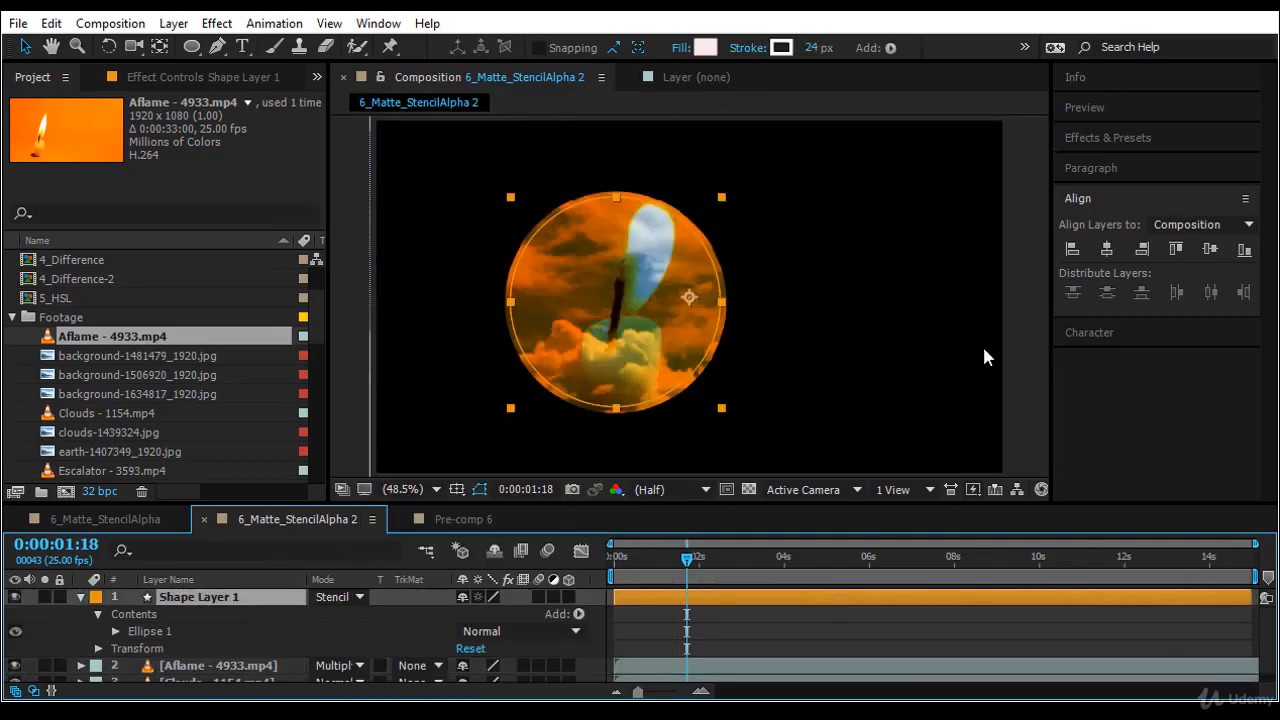
pyautogui.click(1022, 345)
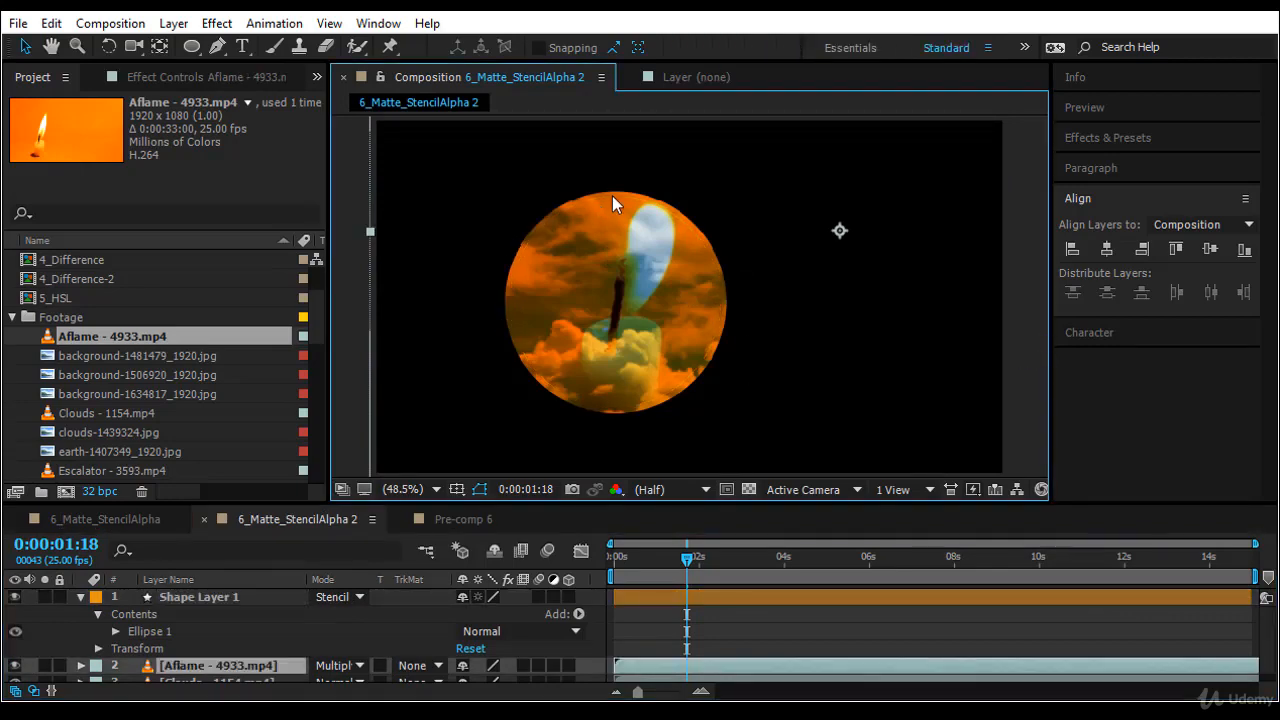
# Search the effects for "radial blur" and apply CC Radial Blur to the circle shape layer.
pyautogui.click(1120, 140)
pyautogui.click(1125, 163)
pyautogui.write('rad')
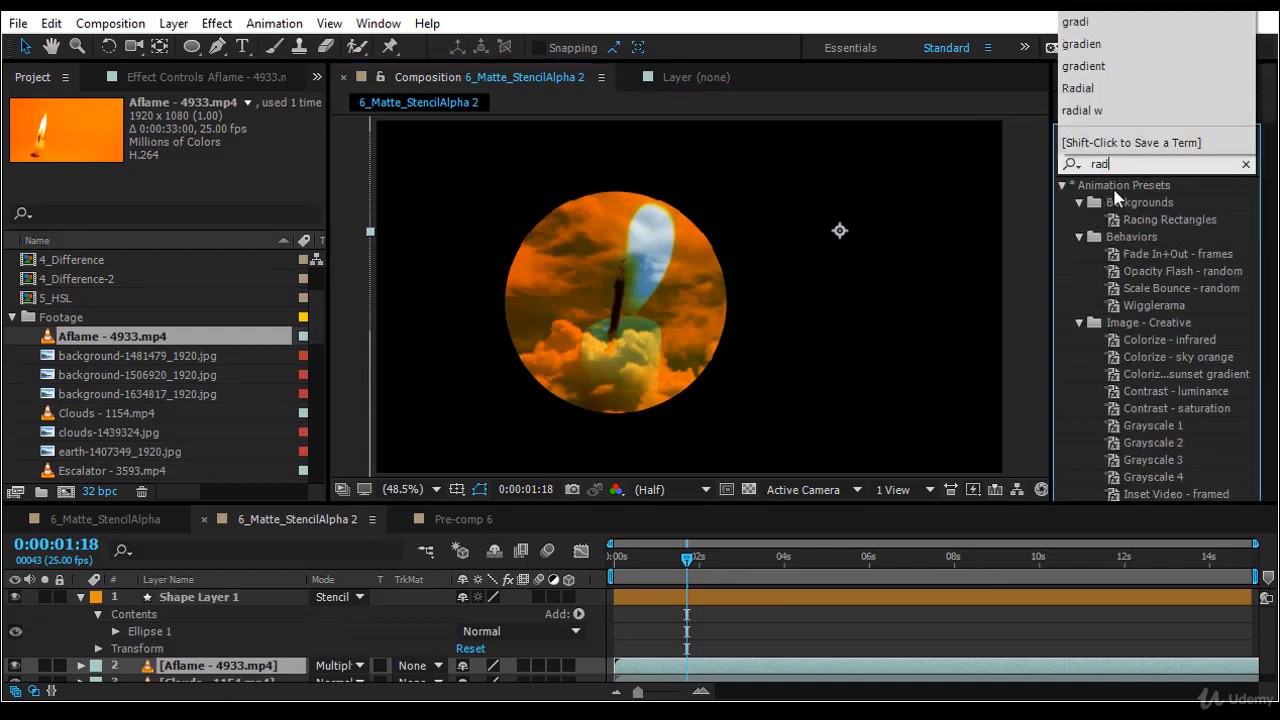
pyautogui.write('ial blur')
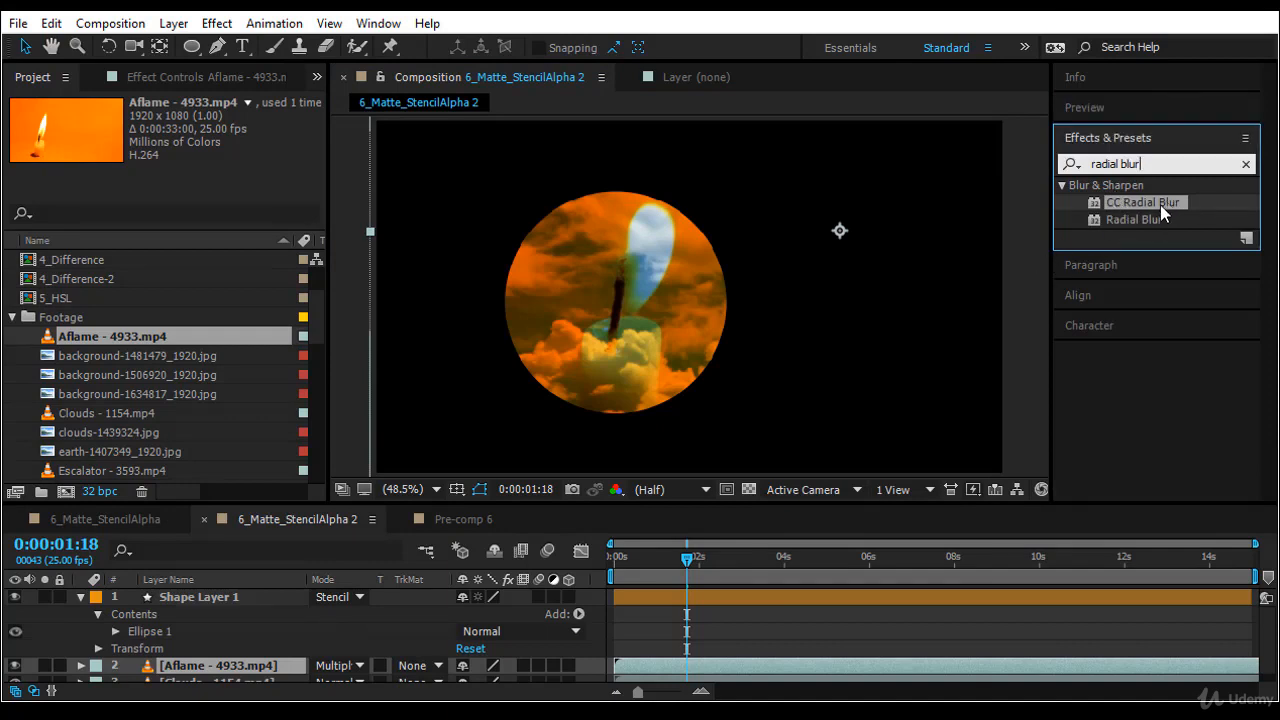
pyautogui.moveTo(1160, 205); pyautogui.dragTo(256, 603)
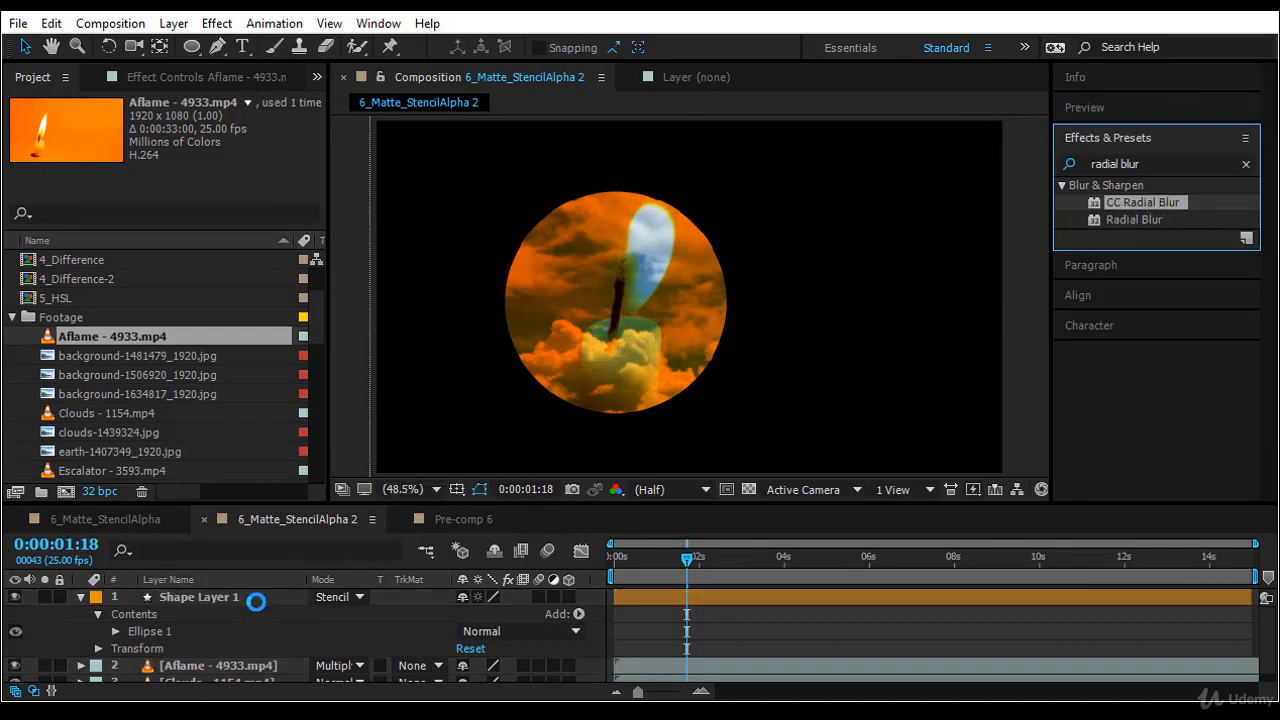
# Set the CC Radial Blur type to Centered Zoom and the circle's stroke width to 54 px.
pyautogui.click(253, 157)
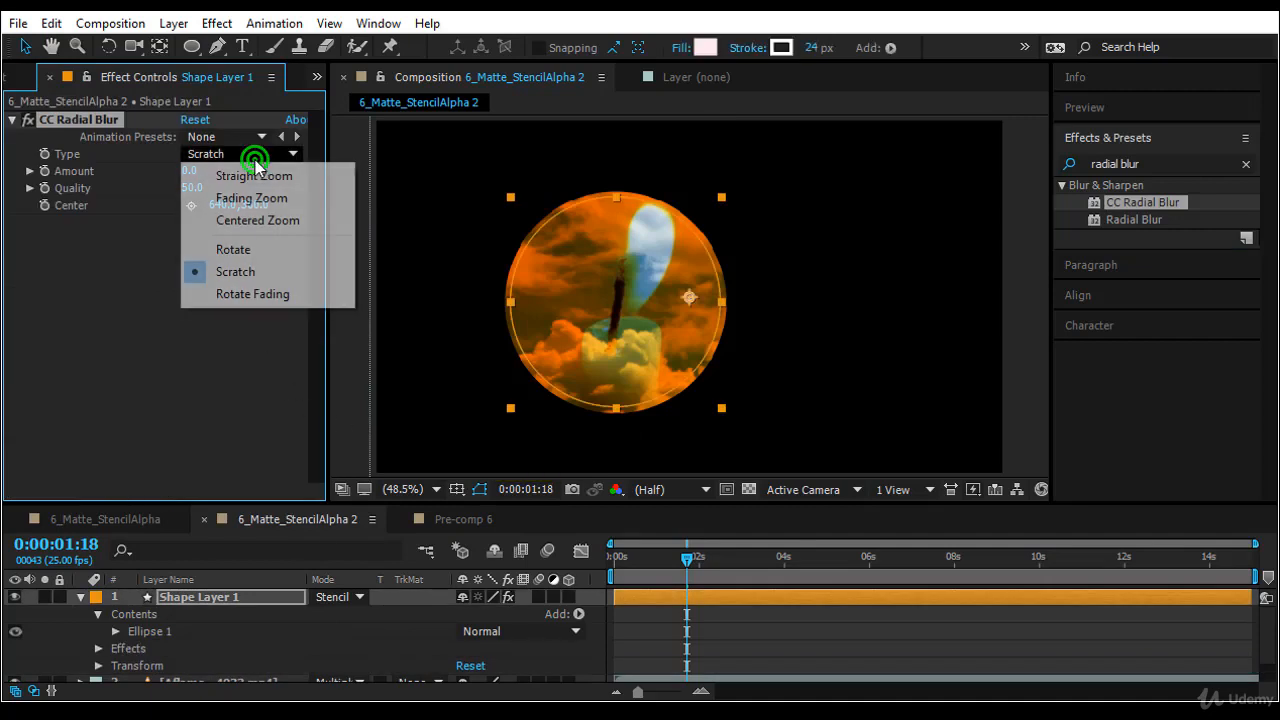
pyautogui.click(273, 222)
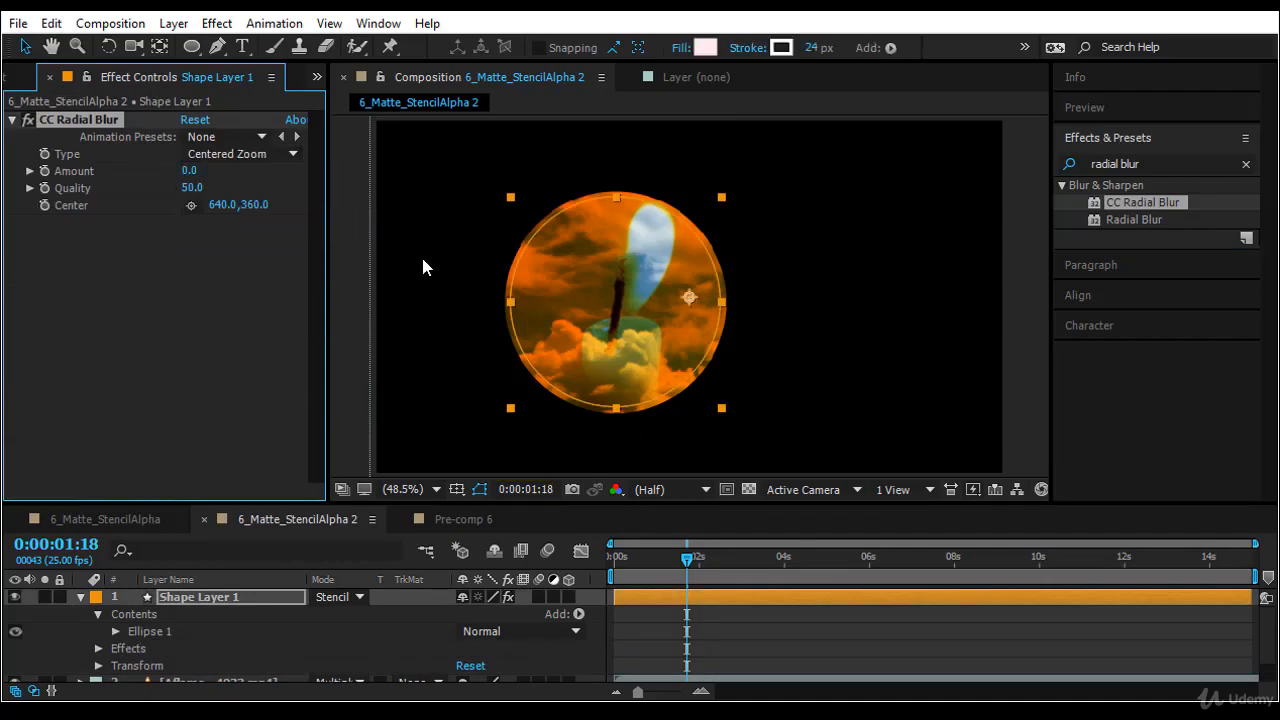
pyautogui.moveTo(810, 48)
pyautogui.mouseDown()
pyautogui.moveTo(871, 53)
pyautogui.moveTo(846, 57)
pyautogui.mouseUp()
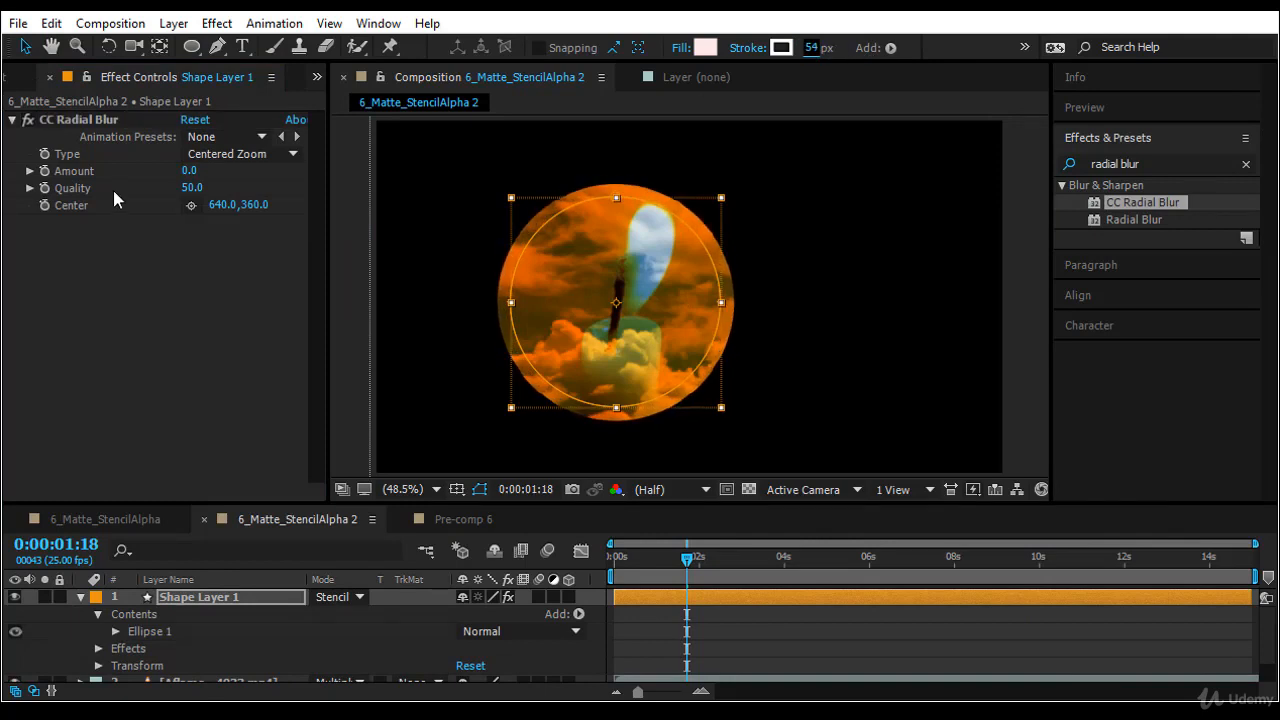
# Set the CC Radial Blur amount to 40 and place its center in the middle of the circle at 491.0, 371.3.
pyautogui.moveTo(190, 171); pyautogui.dragTo(238, 173)
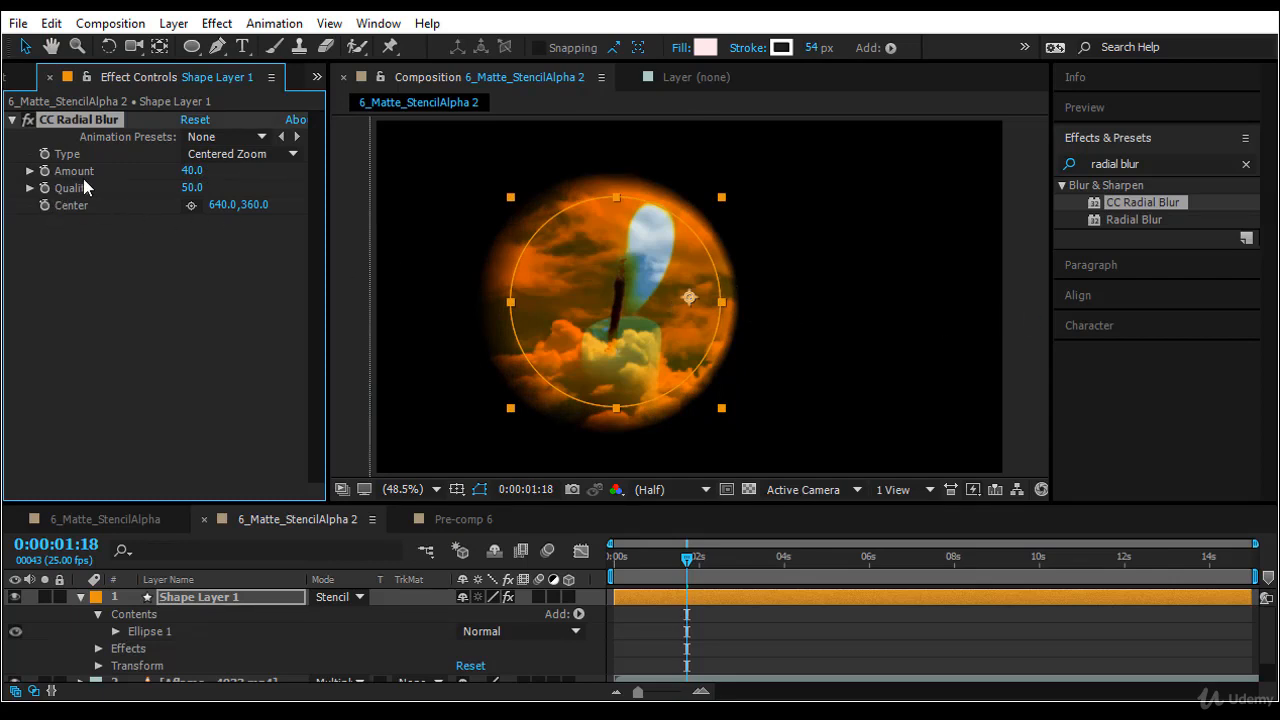
pyautogui.click(191, 205)
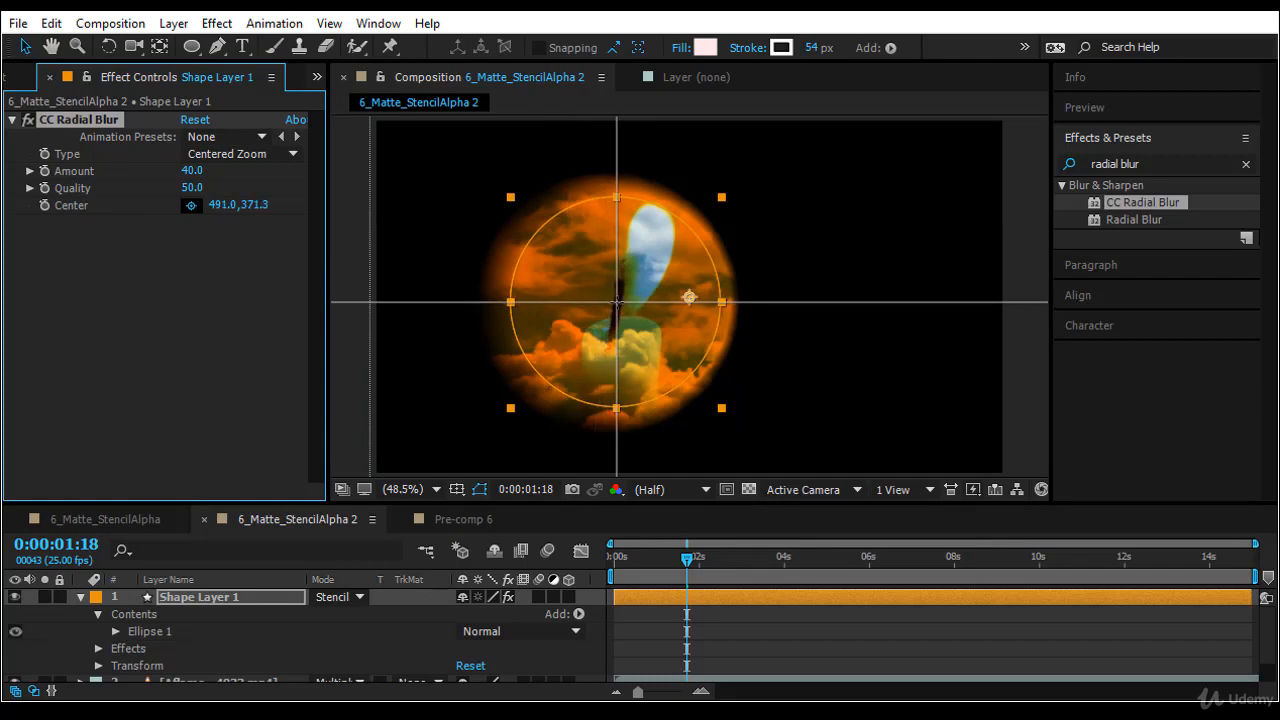
pyautogui.click(617, 302)
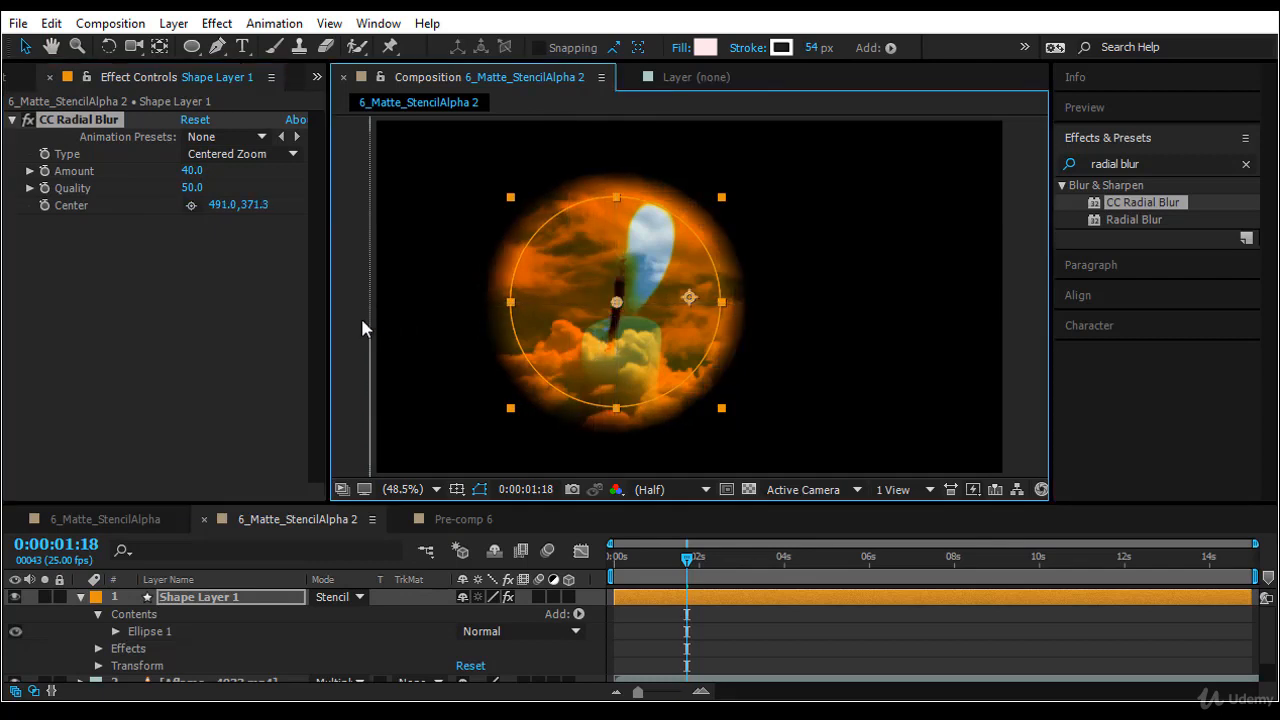
pyautogui.click(340, 280)
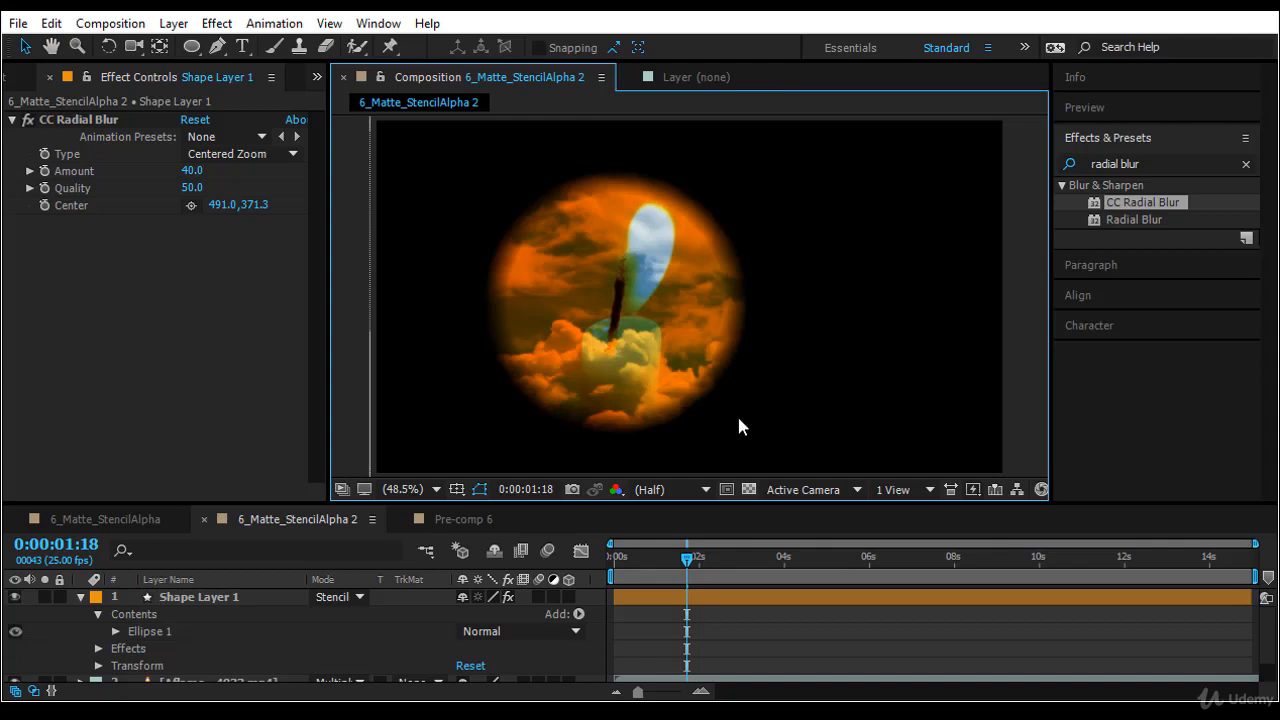
# Switch to the Pre-comp 6 composition.
pyautogui.click(476, 531)
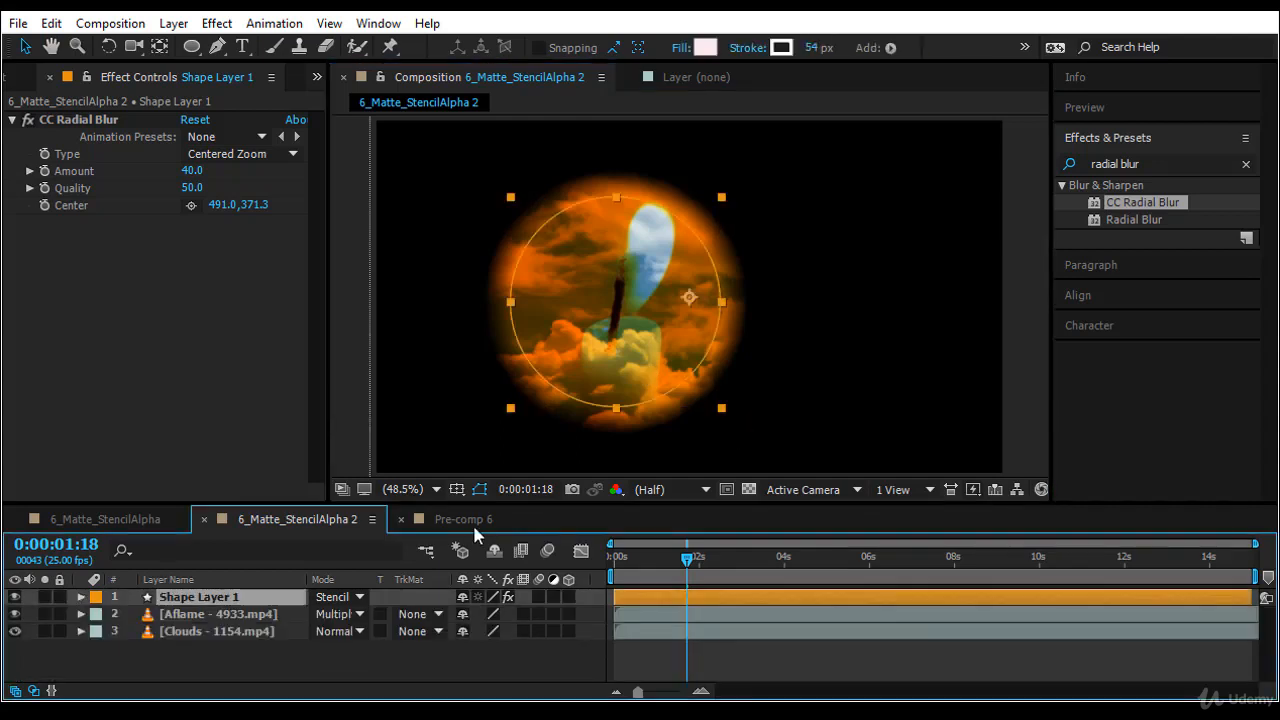